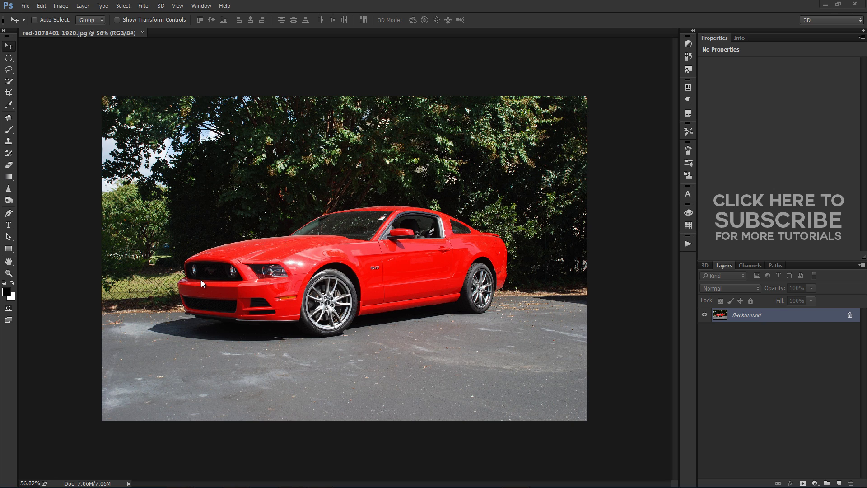
Duplicate the Background layer within the same document as Background copy
{"action": "right_click", "coordinate": [738, 318]}
{"action": "left_click", "coordinate": [756, 335]}
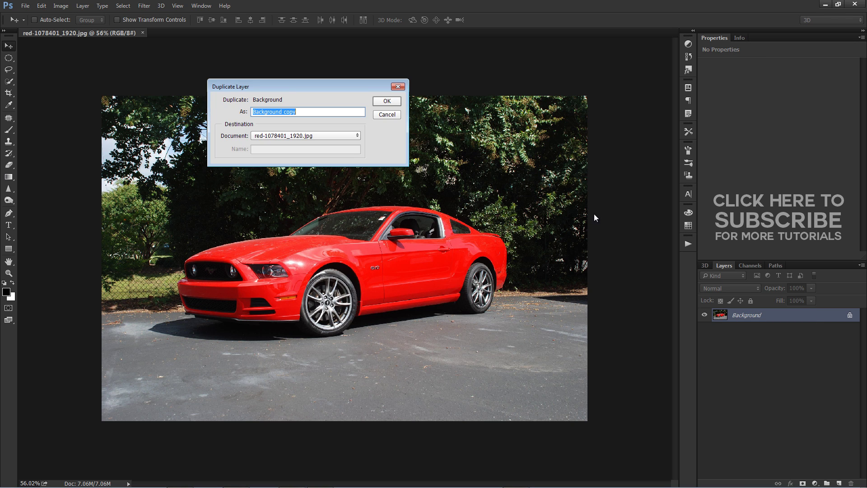
{"action": "key", "text": "Return"}
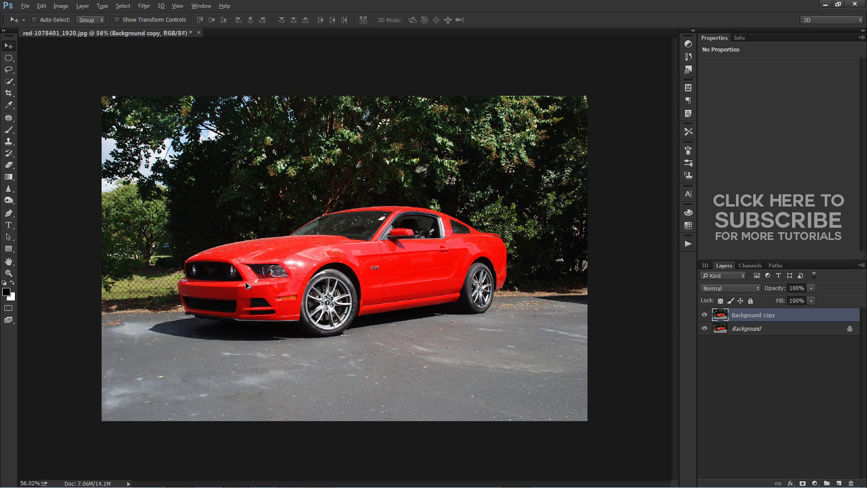
Start a Pen tool path at the front lip and trace around the lower front corner of the car's bumper
{"action": "scroll", "coordinate": [245, 282], "scroll_direction": "up", "scroll_amount": 2}
{"action": "scroll", "coordinate": [243, 286], "scroll_direction": "up", "scroll_amount": 2}
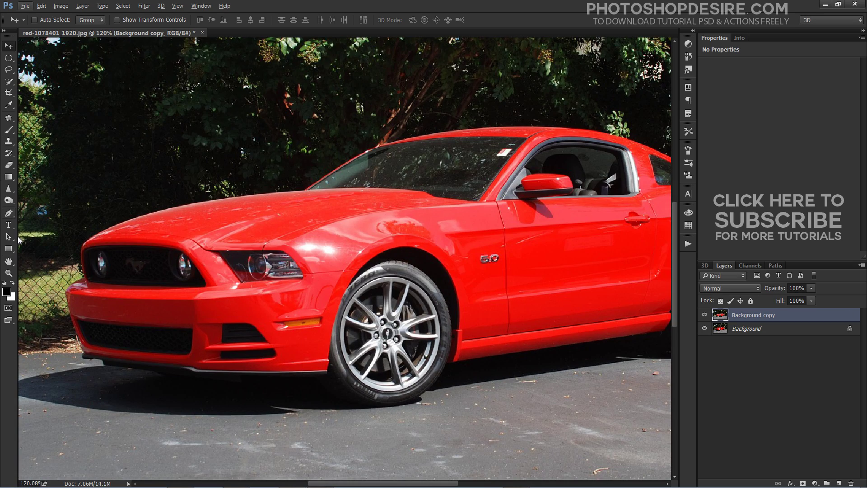
{"action": "scroll", "coordinate": [76, 360], "scroll_direction": "up", "scroll_amount": 7}
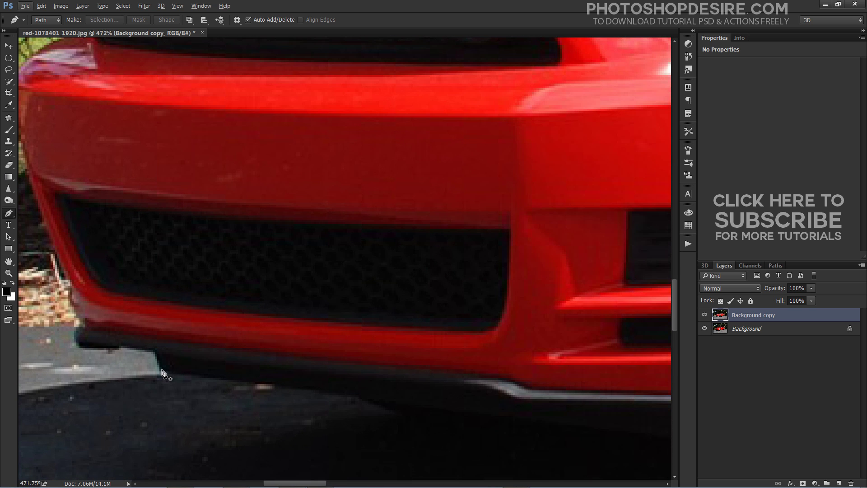
{"action": "left_click", "coordinate": [160, 371]}
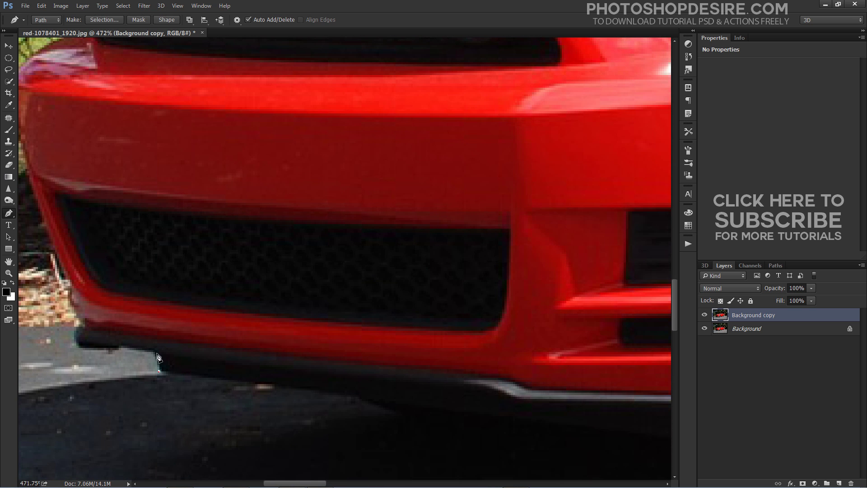
{"action": "left_click", "coordinate": [154, 352]}
{"action": "left_click", "coordinate": [119, 348]}
{"action": "left_click", "coordinate": [90, 349]}
{"action": "left_click", "coordinate": [78, 345]}
{"action": "left_click", "coordinate": [74, 335]}
{"action": "left_click", "coordinate": [74, 326]}
{"action": "left_click", "coordinate": [82, 322]}
{"action": "left_click", "coordinate": [72, 307]}
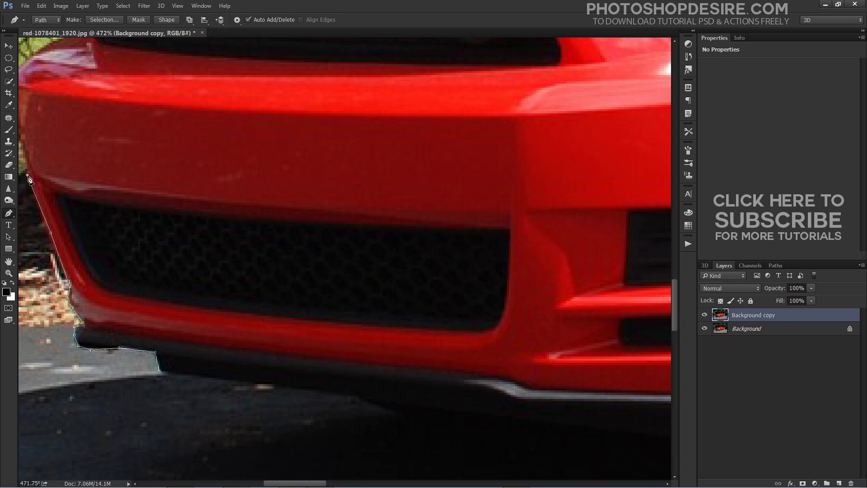
Continue the path up the outer edge of the front bumper to the ledge beside the grille
{"action": "scroll", "coordinate": [30, 179], "scroll_direction": "down", "scroll_amount": 10}
{"action": "scroll", "coordinate": [117, 278], "scroll_direction": "up", "scroll_amount": 13}
{"action": "left_click", "coordinate": [333, 337]}
{"action": "left_click", "coordinate": [321, 272]}
{"action": "left_click", "coordinate": [308, 223]}
{"action": "left_click", "coordinate": [313, 203]}
{"action": "left_click", "coordinate": [345, 167]}
{"action": "left_click", "coordinate": [398, 130]}
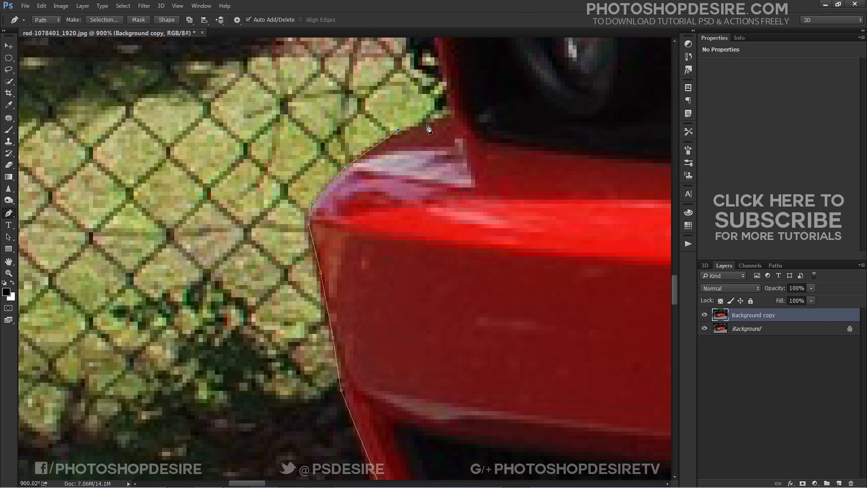
{"action": "left_click", "coordinate": [434, 122]}
{"action": "left_click", "coordinate": [450, 114]}
Extend the path up the outer side of the grille surround to the front corner of the hood
{"action": "scroll", "coordinate": [446, 92], "scroll_direction": "down", "scroll_amount": 4}
{"action": "scroll", "coordinate": [424, 54], "scroll_direction": "up", "scroll_amount": 6}
{"action": "left_click", "coordinate": [462, 95]}
{"action": "left_click", "coordinate": [451, 48]}
{"action": "scroll", "coordinate": [452, 82], "scroll_direction": "up", "scroll_amount": 5}
{"action": "left_click", "coordinate": [442, 132]}
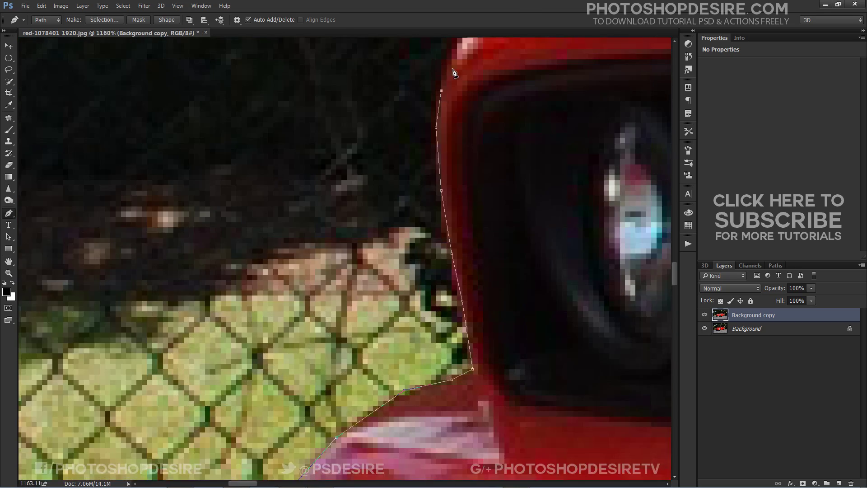
{"action": "left_click", "coordinate": [452, 65]}
{"action": "scroll", "coordinate": [453, 72], "scroll_direction": "up", "scroll_amount": 2}
{"action": "left_click", "coordinate": [466, 91]}
{"action": "left_click", "coordinate": [509, 59]}
Trace the path along the curved front edge of the hood above the grille
{"action": "scroll", "coordinate": [513, 61], "scroll_direction": "down", "scroll_amount": 13}
{"action": "scroll", "coordinate": [167, 254], "scroll_direction": "up", "scroll_amount": 13}
{"action": "left_click", "coordinate": [137, 284]}
{"action": "left_click", "coordinate": [201, 249]}
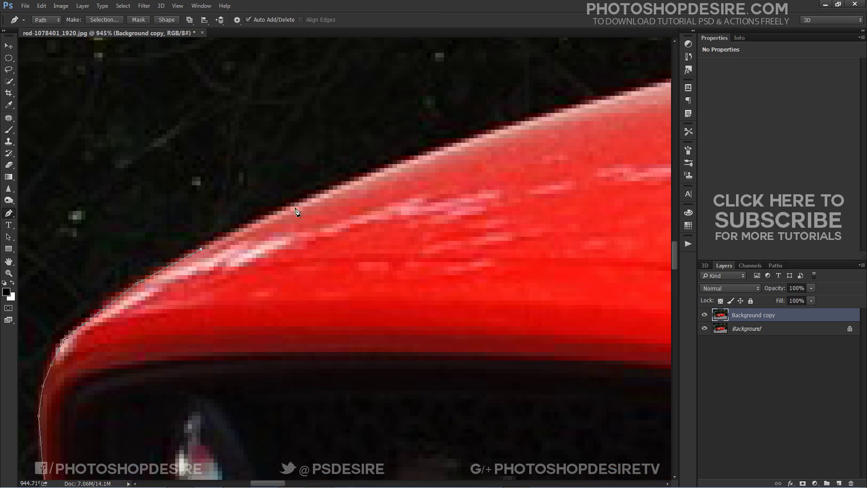
{"action": "left_click", "coordinate": [294, 208]}
{"action": "left_click", "coordinate": [400, 165]}
{"action": "left_click", "coordinate": [484, 135]}
{"action": "left_click", "coordinate": [578, 108]}
{"action": "left_click", "coordinate": [631, 92]}
Continue the path along the rest of the hood's upper edge toward the base of the windshield
{"action": "scroll", "coordinate": [632, 91], "scroll_direction": "down", "scroll_amount": 13}
{"action": "scroll", "coordinate": [224, 236], "scroll_direction": "up", "scroll_amount": 10}
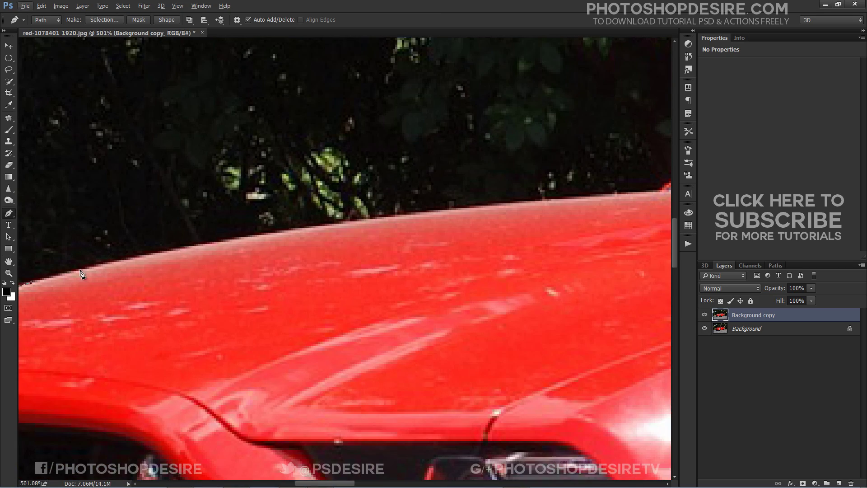
{"action": "left_click", "coordinate": [82, 273]}
{"action": "left_click", "coordinate": [286, 236]}
{"action": "left_click", "coordinate": [548, 207]}
{"action": "left_click", "coordinate": [668, 190]}
Trace the path up the sloping outer edge of the windshield pillar
{"action": "key", "text": "ctrl+0"}
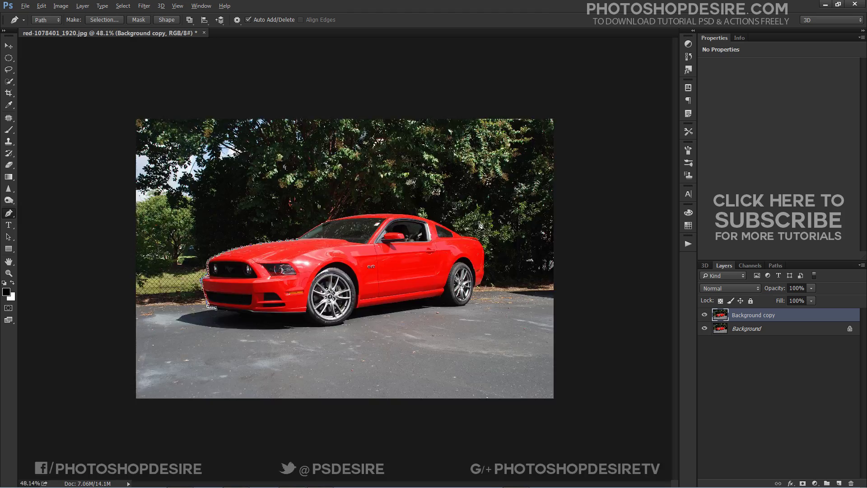
{"action": "scroll", "coordinate": [304, 237], "scroll_direction": "up", "scroll_amount": 13}
{"action": "left_click", "coordinate": [271, 240]}
{"action": "left_click", "coordinate": [353, 184]}
{"action": "left_click", "coordinate": [428, 135]}
{"action": "left_click", "coordinate": [494, 91]}
{"action": "left_click", "coordinate": [557, 56]}
Extend the path from the top of the windshield pillar along the front edge of the roof
{"action": "scroll", "coordinate": [558, 56], "scroll_direction": "down", "scroll_amount": 13}
{"action": "scroll", "coordinate": [308, 235], "scroll_direction": "up", "scroll_amount": 10}
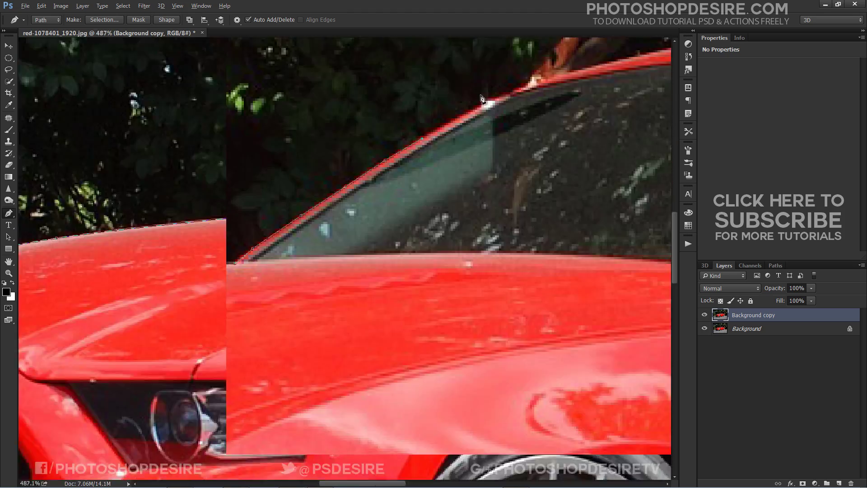
{"action": "scroll", "coordinate": [482, 99], "scroll_direction": "up", "scroll_amount": 3}
{"action": "key", "text": "ctrl+0"}
{"action": "scroll", "coordinate": [342, 153], "scroll_direction": "up", "scroll_amount": 9}
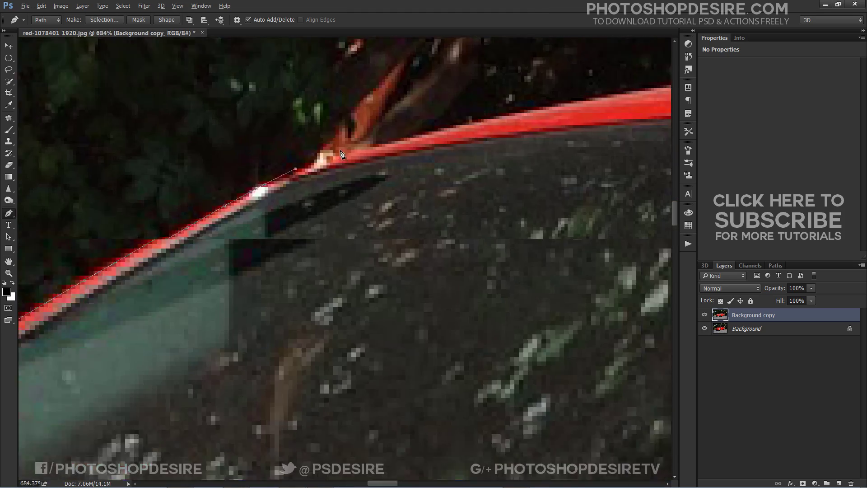
{"action": "scroll", "coordinate": [340, 151], "scroll_direction": "down", "scroll_amount": 1}
{"action": "left_click", "coordinate": [337, 155]}
{"action": "left_click", "coordinate": [414, 136]}
{"action": "left_click", "coordinate": [504, 116]}
{"action": "left_click", "coordinate": [619, 100]}
{"action": "left_click", "coordinate": [667, 95]}
Continue the path over the middle of the roof, above the driver's door window
{"action": "scroll", "coordinate": [667, 95], "scroll_direction": "down", "scroll_amount": 7}
{"action": "scroll", "coordinate": [334, 188], "scroll_direction": "up", "scroll_amount": 5}
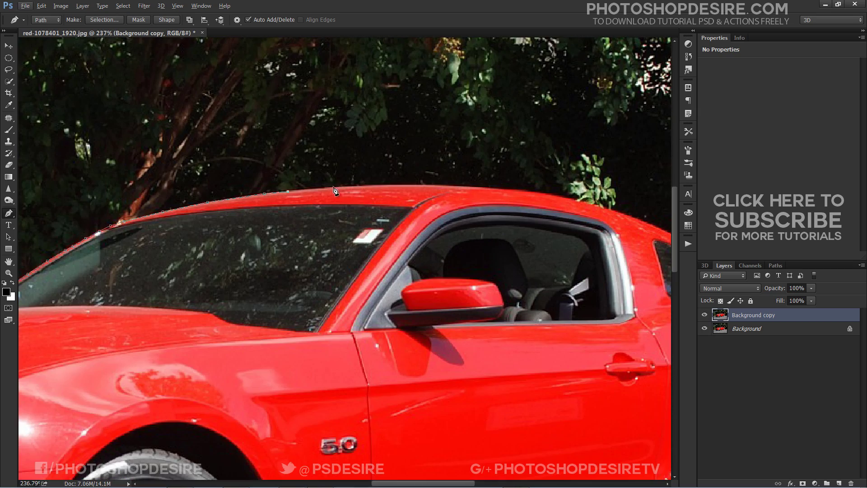
{"action": "left_click", "coordinate": [335, 186]}
{"action": "left_click", "coordinate": [416, 184]}
{"action": "scroll", "coordinate": [416, 184], "scroll_direction": "up", "scroll_amount": 2}
{"action": "left_click", "coordinate": [465, 186]}
{"action": "left_click", "coordinate": [516, 188]}
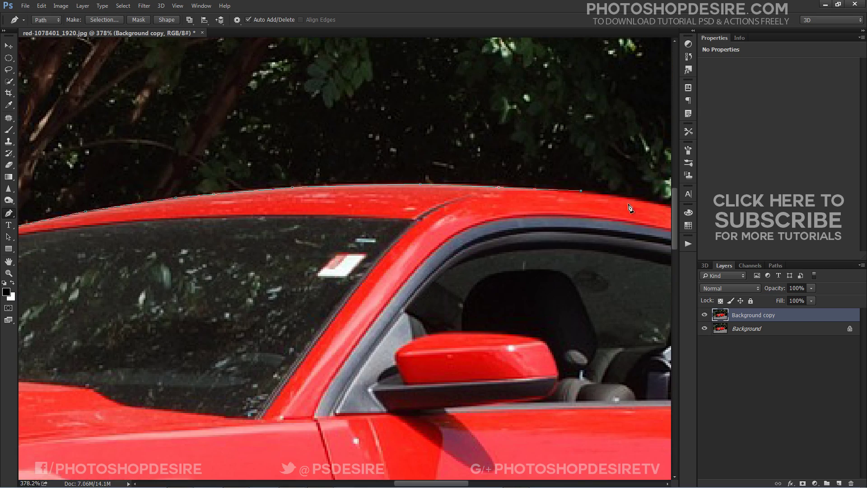
Trace the rear roofline with curved anchor points down past the small rear side window
{"action": "key", "text": "ctrl+0"}
{"action": "scroll", "coordinate": [408, 142], "scroll_direction": "up", "scroll_amount": 5}
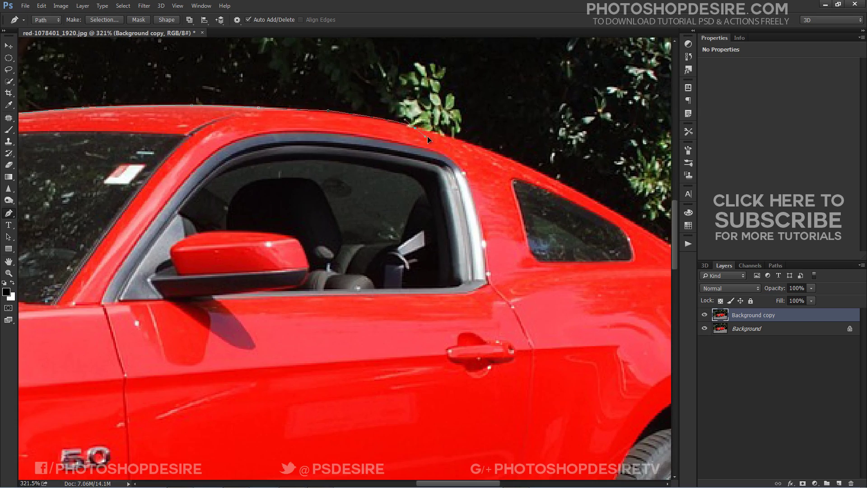
{"action": "left_click", "coordinate": [415, 128], "text": "alt"}
{"action": "left_click", "coordinate": [518, 163]}
{"action": "key", "text": "ctrl+z"}
{"action": "left_click_drag", "start_coordinate": [518, 162], "coordinate": [588, 194]}
{"action": "left_click", "coordinate": [518, 164], "text": "alt"}
{"action": "left_click_drag", "start_coordinate": [636, 225], "coordinate": [657, 245]}
{"action": "left_click", "coordinate": [636, 225], "text": "alt"}
Extend the path down the rear roofline and around the trunk spoiler to its tip
{"action": "left_click_drag", "start_coordinate": [491, 484], "coordinate": [519, 483]}
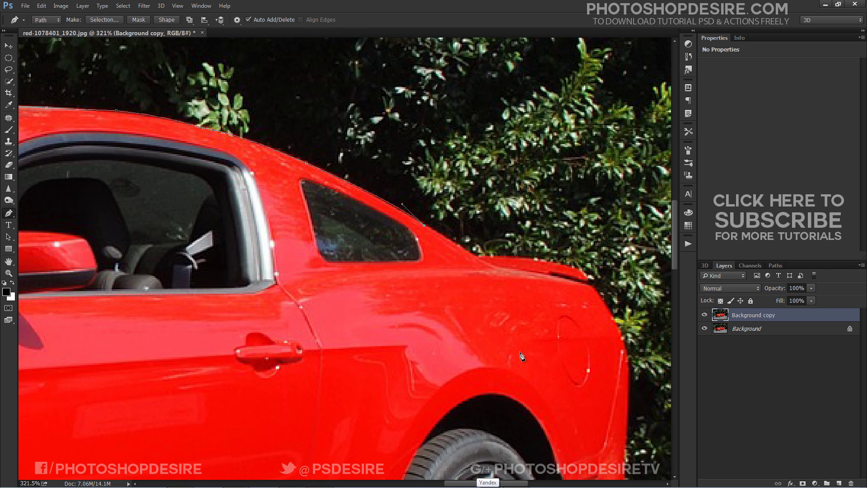
{"action": "left_click", "coordinate": [477, 258]}
{"action": "left_click_drag", "start_coordinate": [476, 257], "coordinate": [495, 270]}
{"action": "left_click", "coordinate": [477, 258], "text": "alt"}
{"action": "left_click", "coordinate": [499, 256]}
{"action": "left_click", "coordinate": [530, 258]}
{"action": "left_click", "coordinate": [562, 263]}
{"action": "left_click", "coordinate": [582, 270]}
{"action": "left_click", "coordinate": [590, 278]}
Trace the car's tail down from the spoiler and under the rear bumper to the rear tire
{"action": "left_click", "coordinate": [602, 296]}
{"action": "left_click", "coordinate": [621, 333]}
{"action": "left_click", "coordinate": [628, 360]}
{"action": "left_click", "coordinate": [629, 404]}
{"action": "left_click_drag", "start_coordinate": [675, 240], "coordinate": [674, 265]}
{"action": "left_click", "coordinate": [628, 290]}
{"action": "left_click", "coordinate": [625, 320]}
{"action": "left_click", "coordinate": [609, 395]}
{"action": "left_click", "coordinate": [605, 412]}
{"action": "left_click", "coordinate": [560, 435]}
{"action": "left_click", "coordinate": [555, 442]}
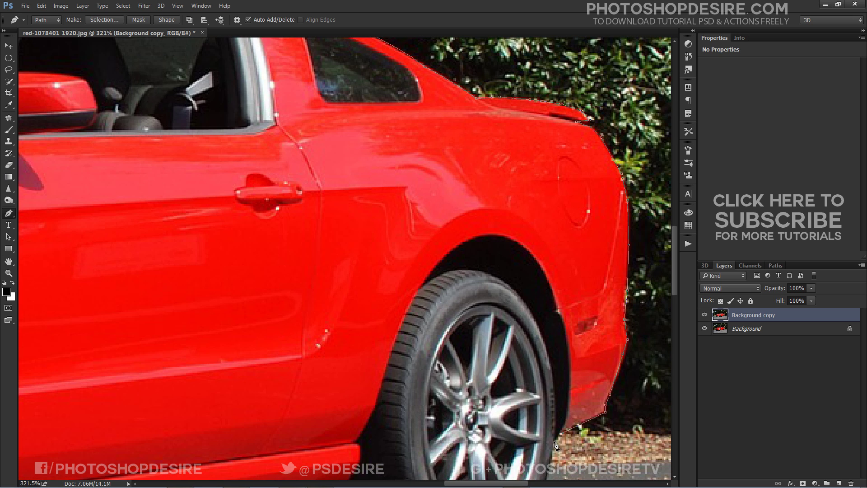
Outline the bottom of the rear tire with curved anchor points, ending at the back end of the side sill
{"action": "scroll", "coordinate": [555, 441], "scroll_direction": "down", "scroll_amount": 3}
{"action": "left_click", "coordinate": [523, 439]}
{"action": "left_click_drag", "start_coordinate": [523, 439], "coordinate": [482, 477]}
{"action": "key", "text": "ctrl+z"}
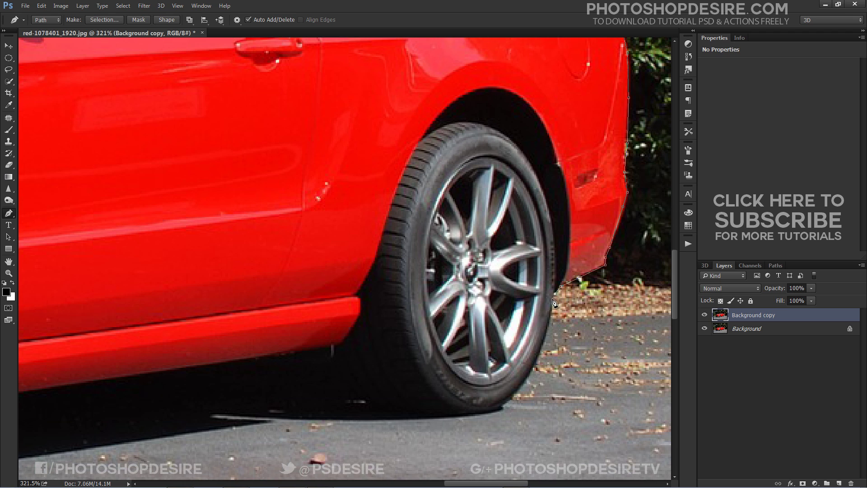
{"action": "left_click_drag", "start_coordinate": [528, 380], "coordinate": [379, 409]}
{"action": "left_click", "coordinate": [527, 379], "text": "alt"}
{"action": "left_click", "coordinate": [473, 416], "text": "alt"}
{"action": "left_click_drag", "start_coordinate": [332, 347], "coordinate": [313, 290]}
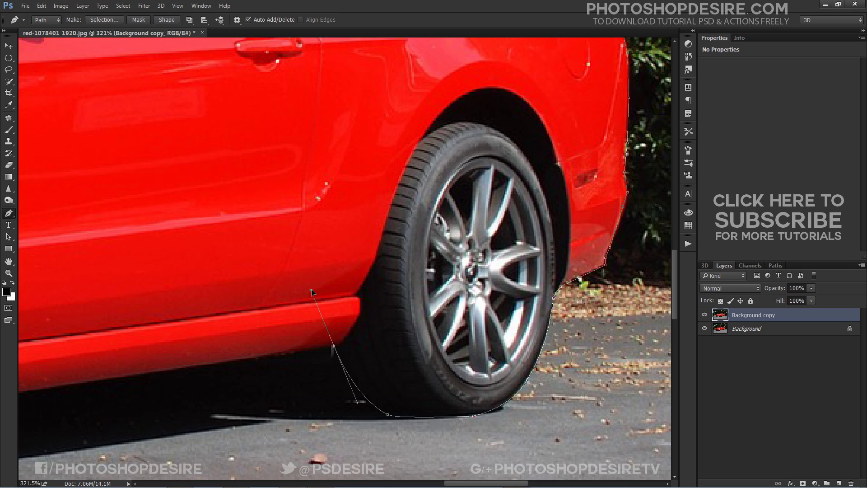
{"action": "left_click", "coordinate": [333, 347], "text": "alt"}
Run the path along the underside of the side sill to the back of the front tire
{"action": "scroll", "coordinate": [333, 348], "scroll_direction": "down", "scroll_amount": 5}
{"action": "left_click_drag", "start_coordinate": [332, 348], "coordinate": [644, 257]}
{"action": "left_click", "coordinate": [585, 266]}
{"action": "left_click_drag", "start_coordinate": [388, 294], "coordinate": [378, 297]}
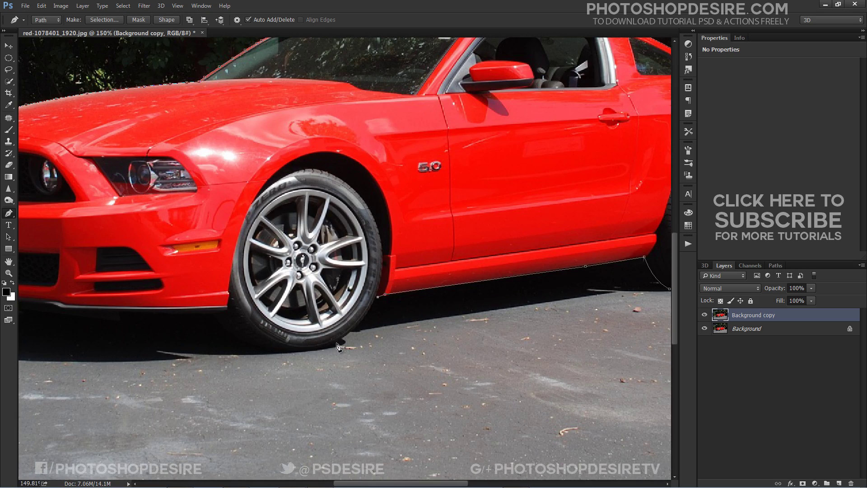
Outline the bottom of the front tire with curved anchor points, ending under the front bumper
{"action": "scroll", "coordinate": [313, 353], "scroll_direction": "up", "scroll_amount": 3}
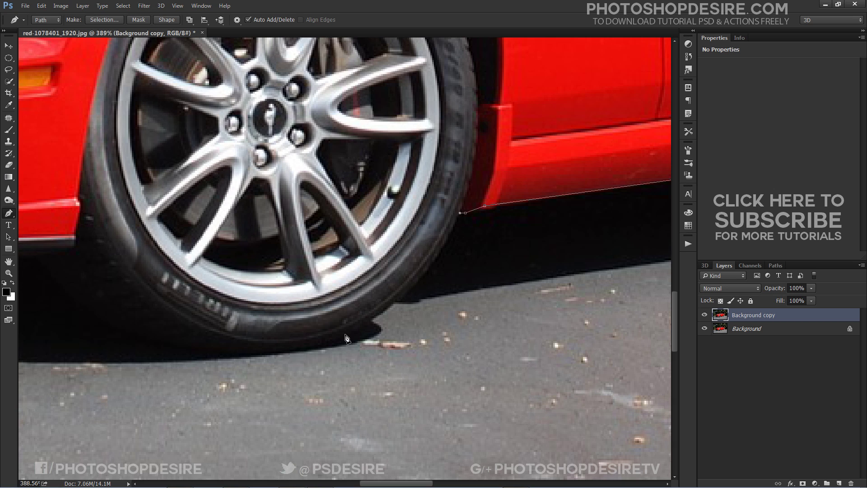
{"action": "left_click_drag", "start_coordinate": [345, 334], "coordinate": [245, 383]}
{"action": "left_click_drag", "start_coordinate": [116, 324], "coordinate": [241, 284]}
{"action": "left_click", "coordinate": [431, 325], "text": "alt"}
{"action": "left_click_drag", "start_coordinate": [356, 257], "coordinate": [296, 183]}
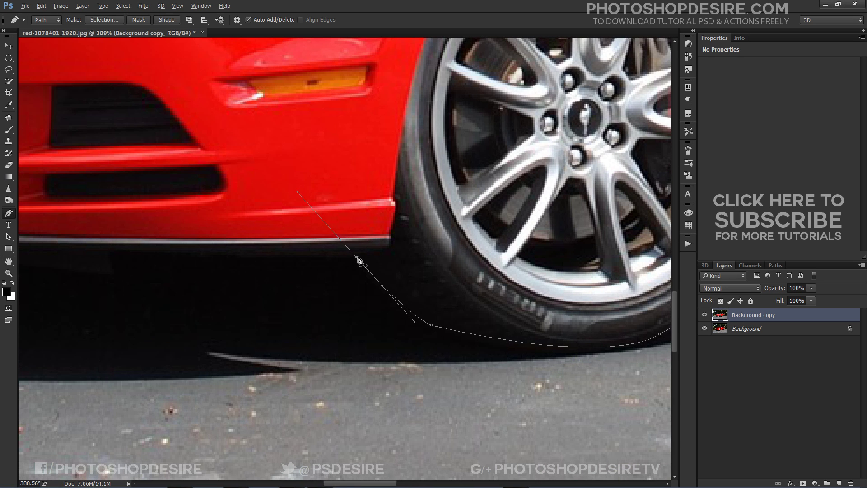
Complete the car's outline by tracing the underside of the front lip back to the starting point
{"action": "scroll", "coordinate": [355, 270], "scroll_direction": "down", "scroll_amount": 3}
{"action": "left_click", "coordinate": [331, 280]}
{"action": "left_click_drag", "start_coordinate": [171, 262], "coordinate": [164, 260]}
{"action": "left_click", "coordinate": [77, 250]}
{"action": "scroll", "coordinate": [286, 253], "scroll_direction": "down", "scroll_amount": 5}
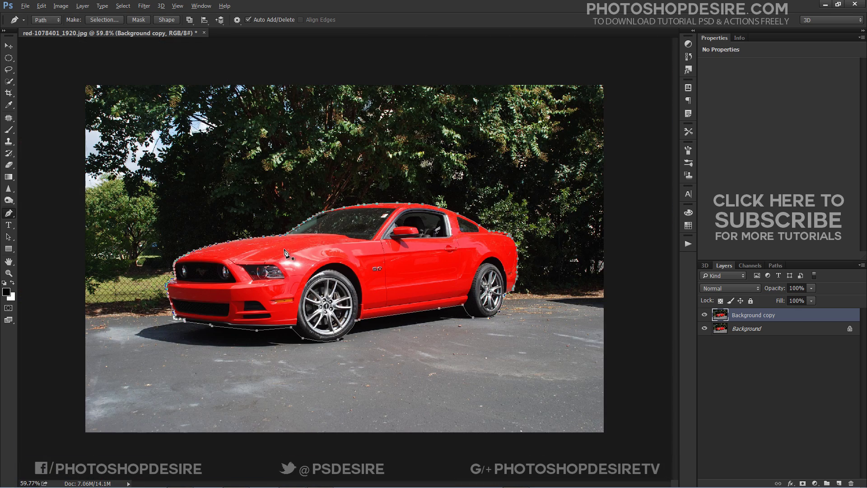
{"action": "scroll", "coordinate": [302, 278], "scroll_direction": "up", "scroll_amount": 1}
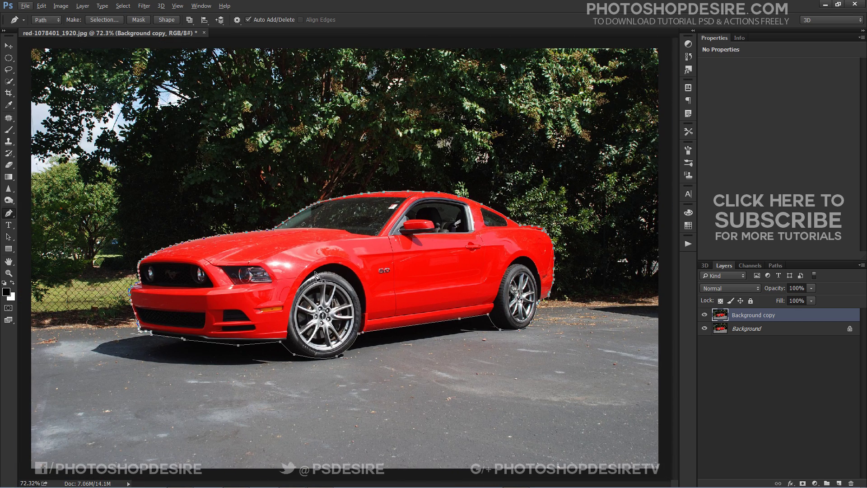
Convert the car path to a new anti-aliased selection and use it as a layer mask on Background copy
{"action": "right_click", "coordinate": [323, 265]}
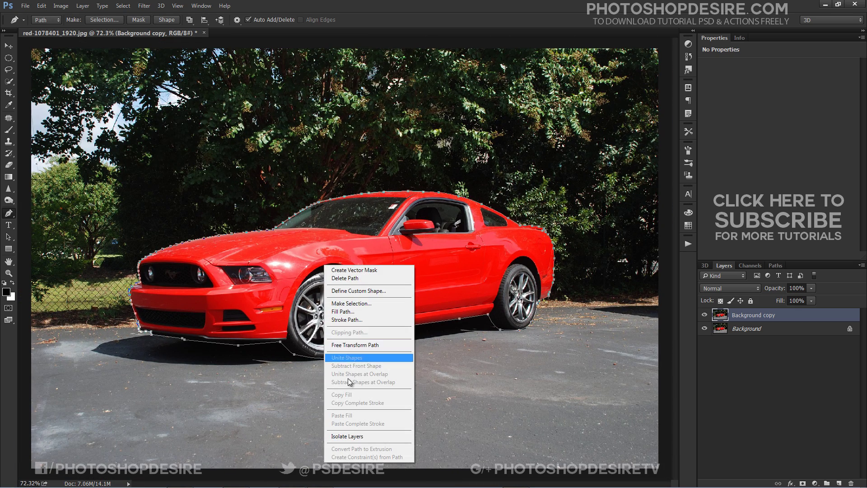
{"action": "left_click", "coordinate": [357, 303]}
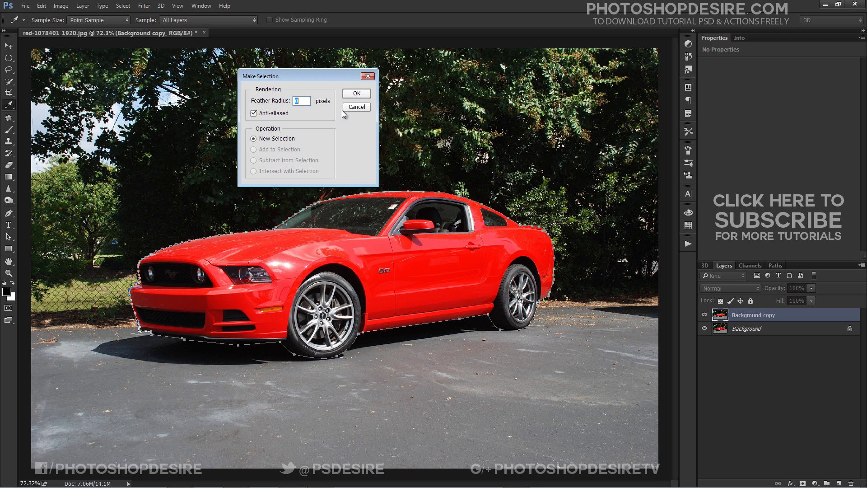
{"action": "left_click", "coordinate": [348, 95]}
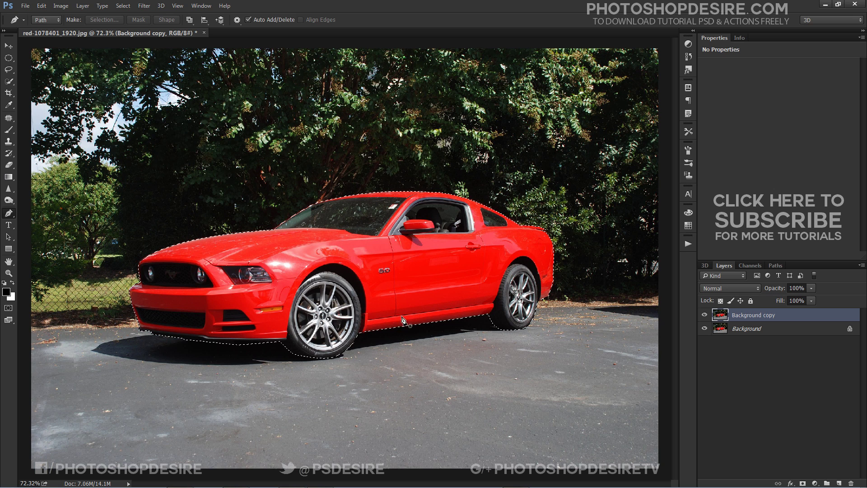
{"action": "left_click", "coordinate": [802, 483]}
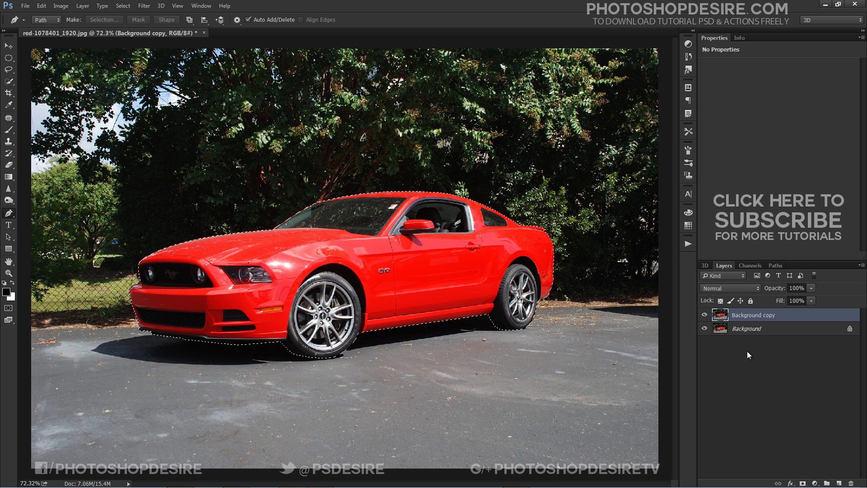
{"action": "left_click", "coordinate": [802, 482]}
Toggle the Background layer's visibility to examine the masked car cutout, leaving the layer shown
{"action": "left_click", "coordinate": [705, 329]}
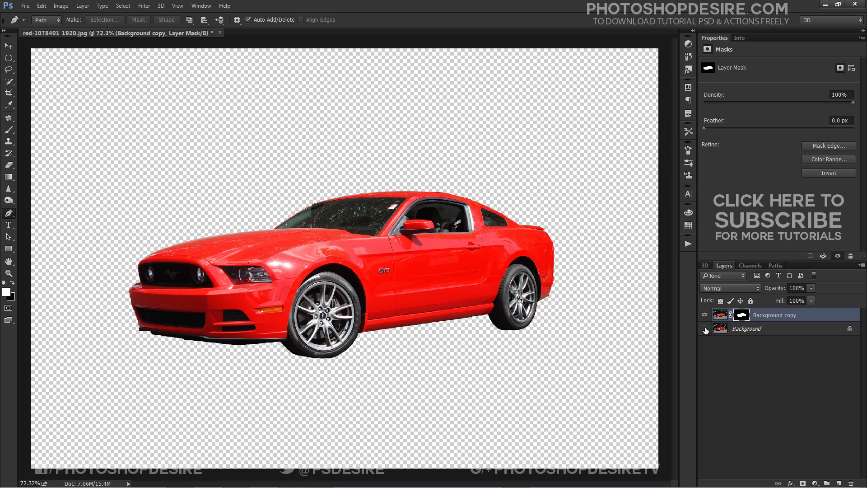
{"action": "left_click", "coordinate": [705, 329]}
{"action": "left_click", "coordinate": [705, 329]}
{"action": "left_click", "coordinate": [705, 329]}
{"action": "left_click", "coordinate": [705, 328]}
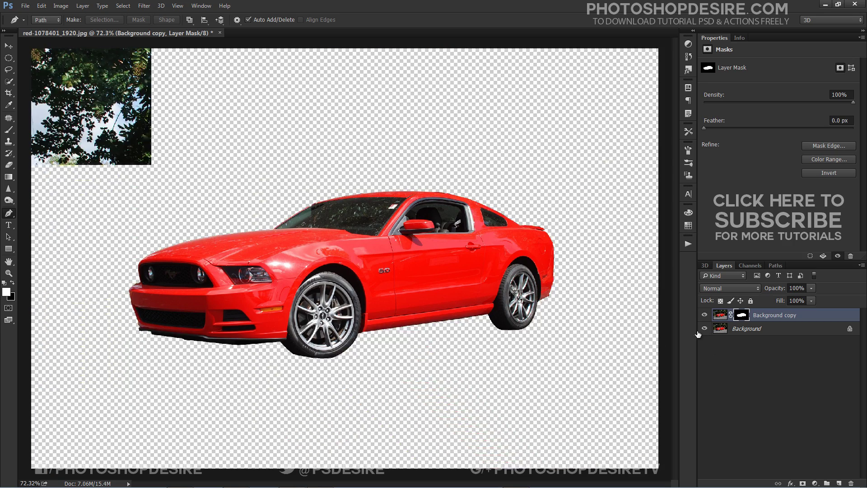
{"action": "left_click", "coordinate": [705, 329]}
{"action": "scroll", "coordinate": [45, 119], "scroll_direction": "down", "scroll_amount": 3}
{"action": "scroll", "coordinate": [45, 119], "scroll_direction": "up", "scroll_amount": 2}
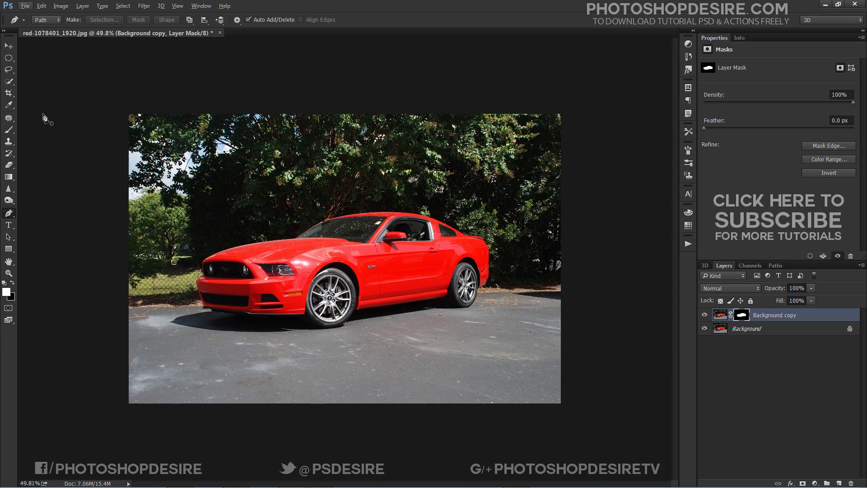
Try a Motion Blur on the Background layer at a 0° angle with a distance of 194 pixels
{"action": "left_click", "coordinate": [9, 46]}
{"action": "left_click", "coordinate": [767, 334]}
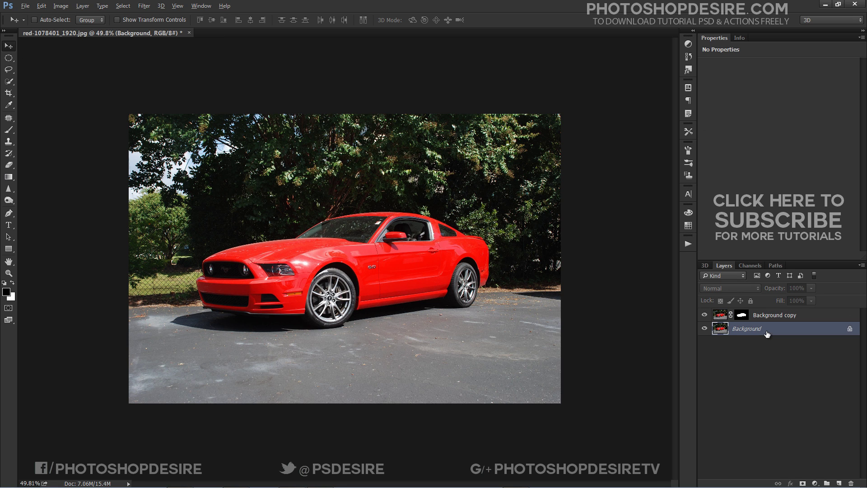
{"action": "key", "text": "alt"}
{"action": "scroll", "coordinate": [327, 341], "scroll_direction": "up", "scroll_amount": 3}
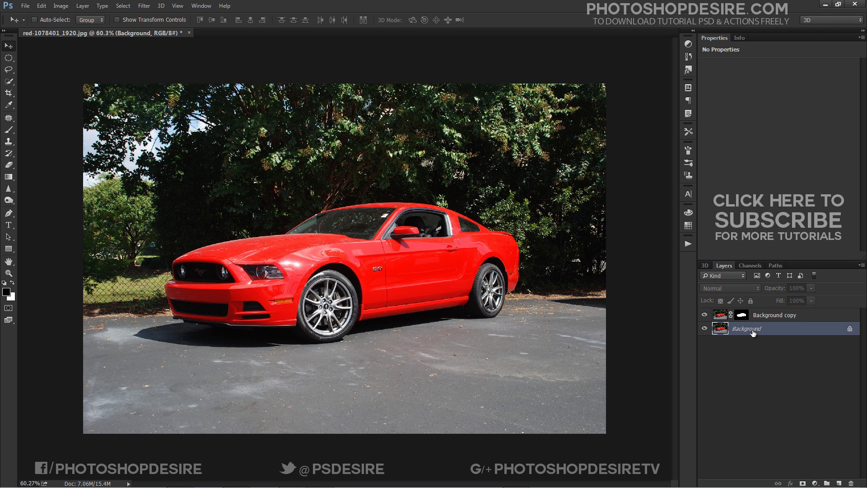
{"action": "left_click", "coordinate": [145, 5]}
{"action": "mouse_move", "coordinate": [226, 97]}
{"action": "left_click", "coordinate": [291, 150]}
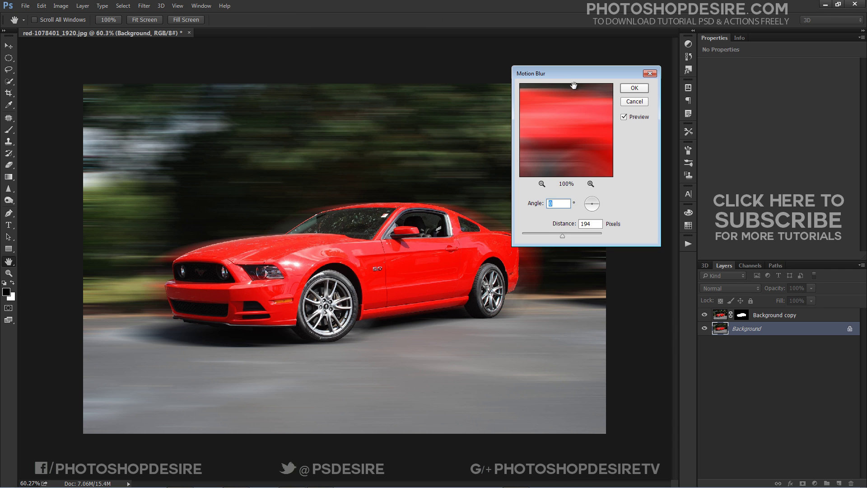
{"action": "left_click_drag", "start_coordinate": [588, 69], "coordinate": [647, 72]}
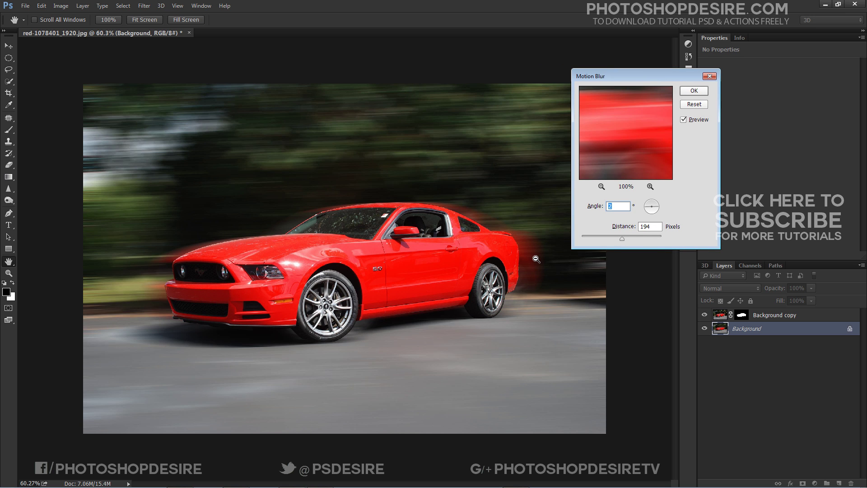
{"action": "key", "text": "alt"}
{"action": "left_click", "coordinate": [658, 207]}
{"action": "left_click_drag", "start_coordinate": [658, 207], "coordinate": [645, 209]}
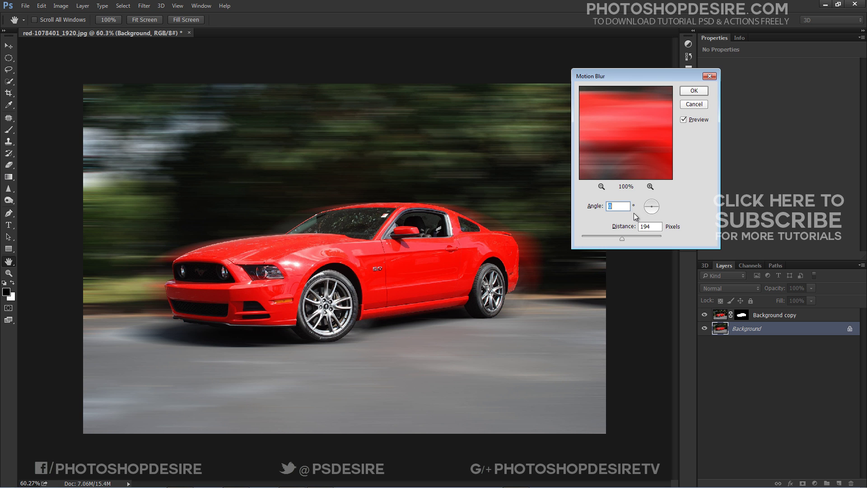
{"action": "left_click", "coordinate": [694, 91]}
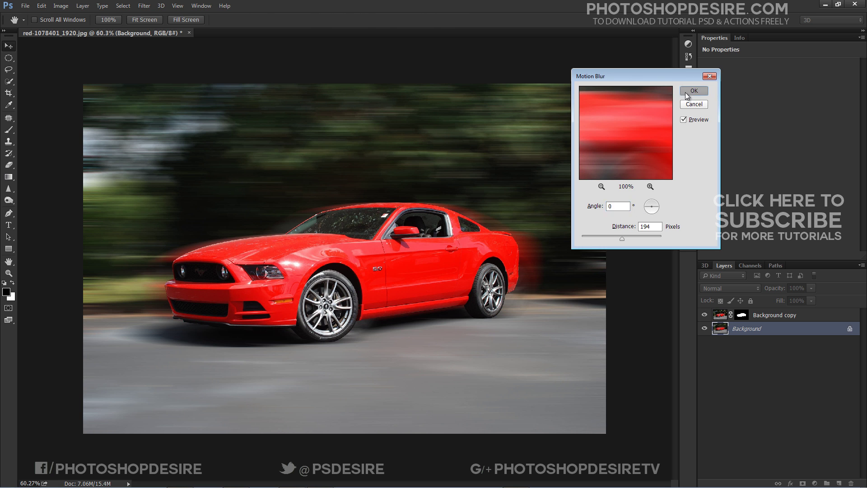
Inspect the blurred edges around the car and undo the motion blur on the Background layer
{"action": "key", "text": "v"}
{"action": "scroll", "coordinate": [510, 255], "scroll_direction": "up", "scroll_amount": 4}
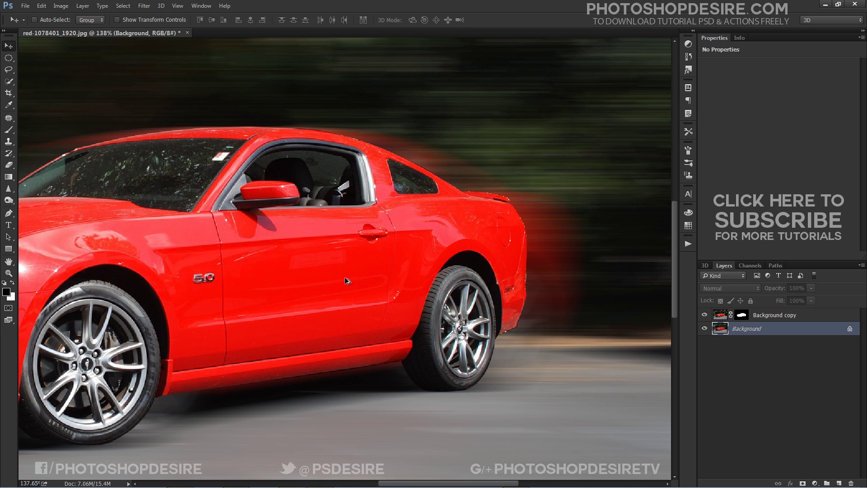
{"action": "scroll", "coordinate": [345, 278], "scroll_direction": "down", "scroll_amount": 5}
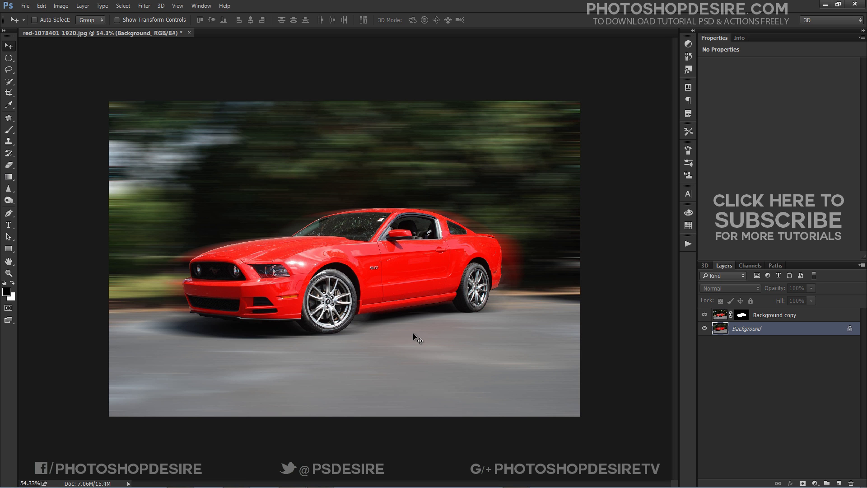
{"action": "key", "text": "ctrl+z"}
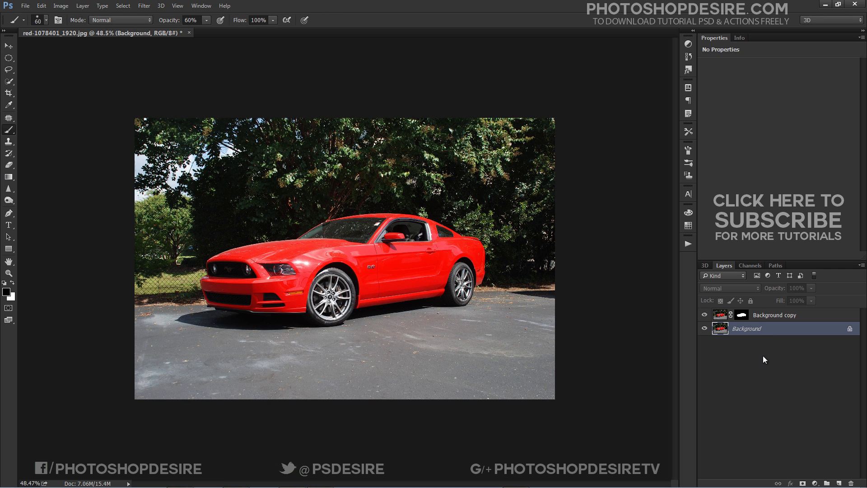
Duplicate the Background layer as Background copy 2
{"action": "right_click", "coordinate": [741, 334]}
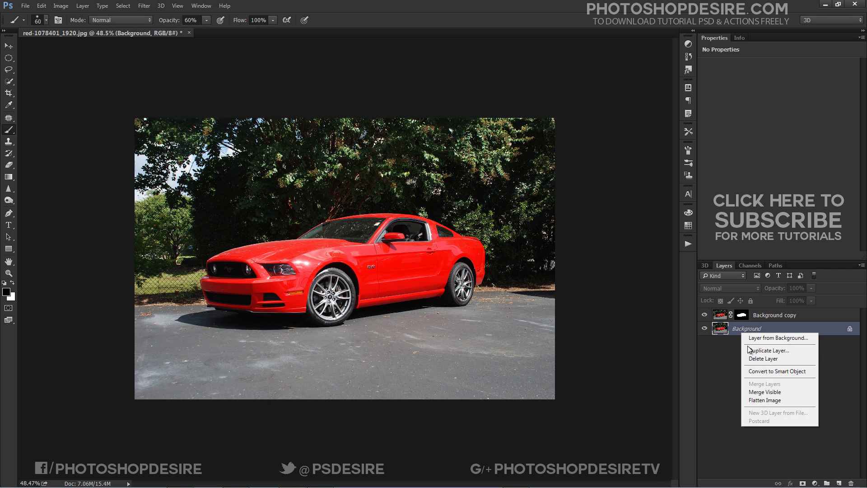
{"action": "left_click", "coordinate": [763, 351]}
{"action": "left_click", "coordinate": [382, 101]}
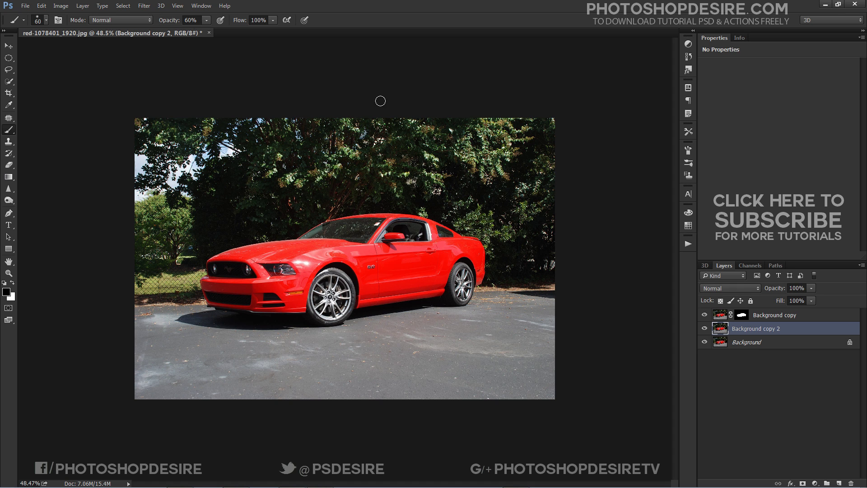
Load Background copy's car mask as a selection on Background copy 2 and expand it by 12 pixels
{"action": "left_click", "coordinate": [752, 360]}
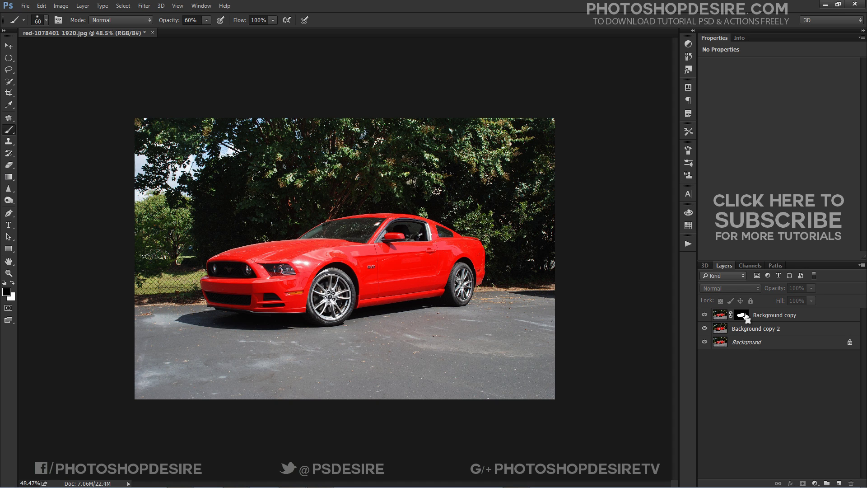
{"action": "left_click", "coordinate": [744, 317], "text": "ctrl"}
{"action": "left_click", "coordinate": [752, 329]}
{"action": "left_click", "coordinate": [123, 5]}
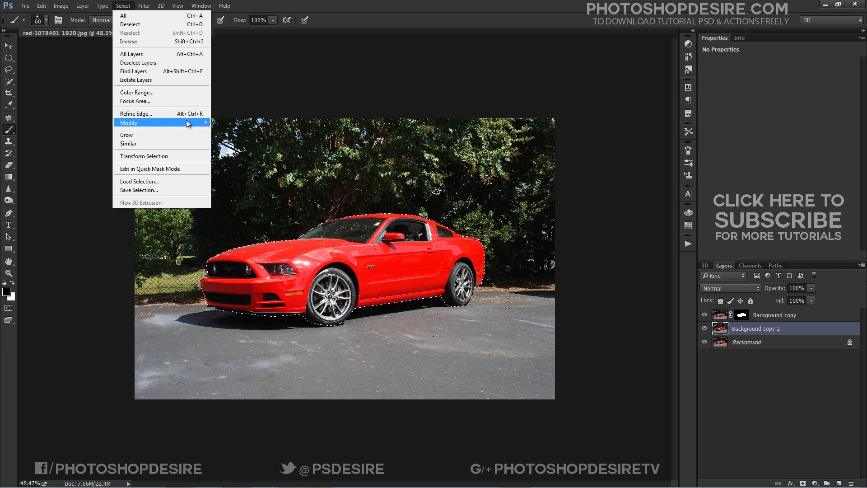
{"action": "mouse_move", "coordinate": [186, 121]}
{"action": "left_click", "coordinate": [231, 143]}
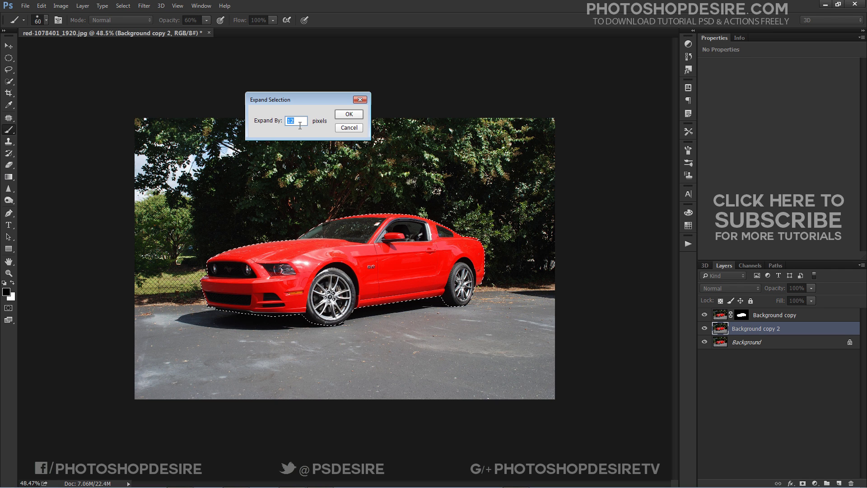
{"action": "left_click", "coordinate": [336, 117]}
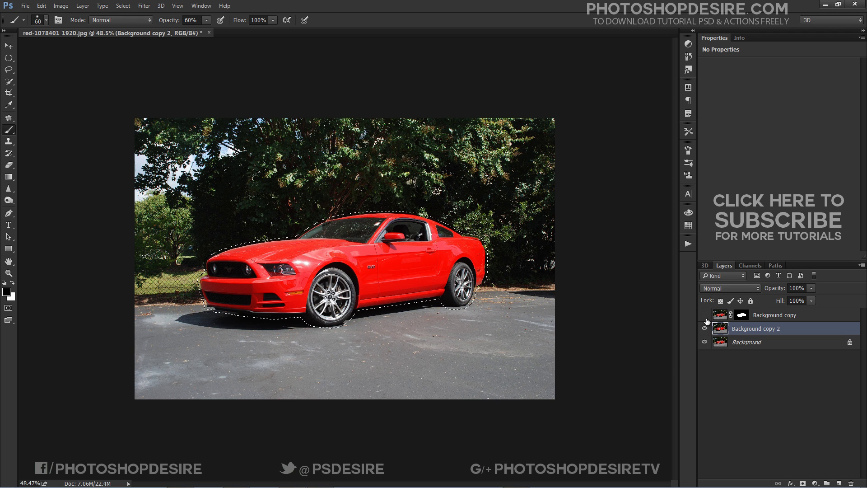
With Background copy hidden, fill the car selection on Background copy 2 using Content-Aware at 100% opacity, and deselect
{"action": "left_click", "coordinate": [41, 5]}
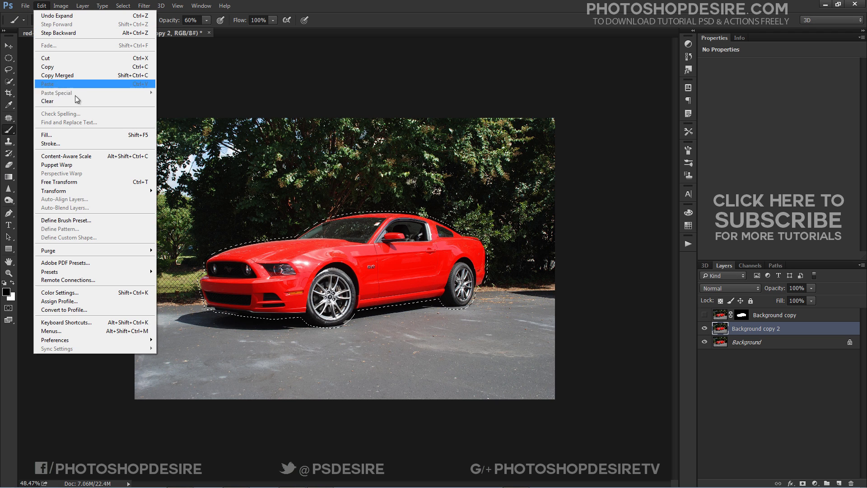
{"action": "left_click", "coordinate": [81, 134]}
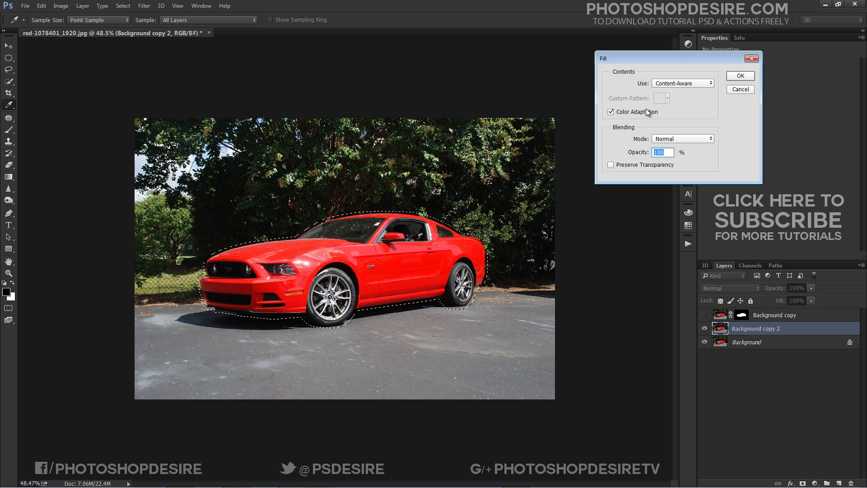
{"action": "left_click", "coordinate": [746, 76]}
{"action": "key", "text": "b"}
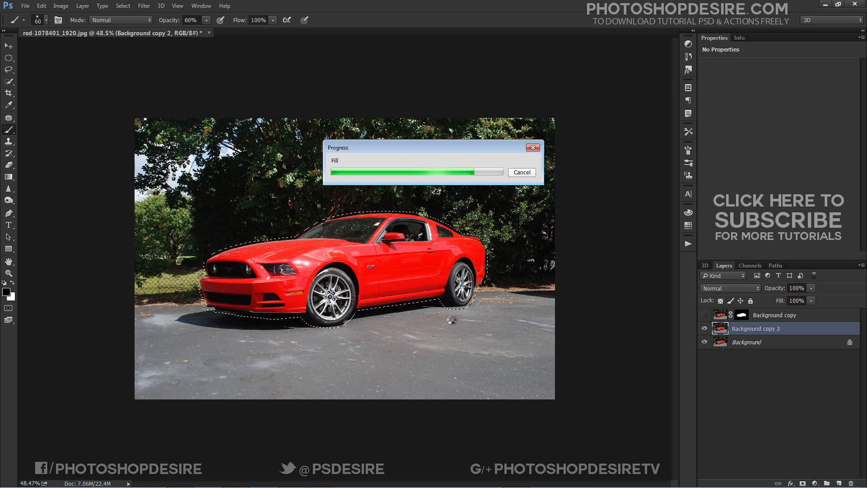
{"action": "key", "text": "ctrl+d"}
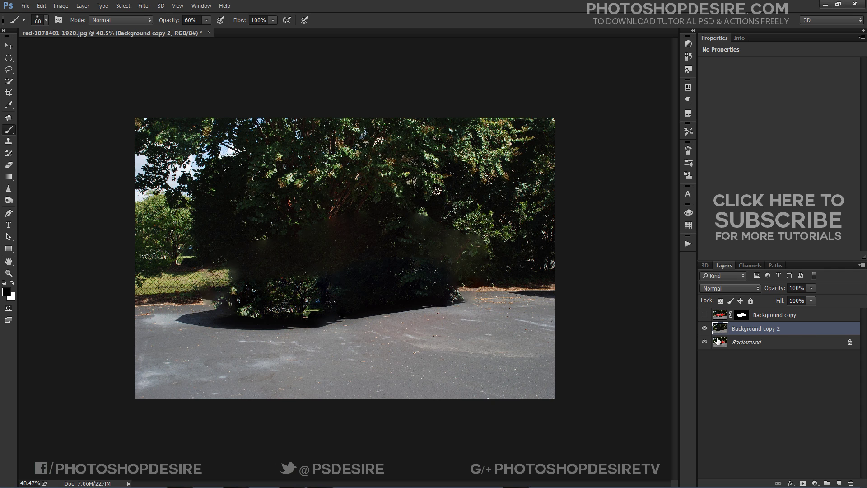
Show the masked Background copy layer again and convert Background copy 2 to a smart object
{"action": "left_click", "coordinate": [705, 315]}
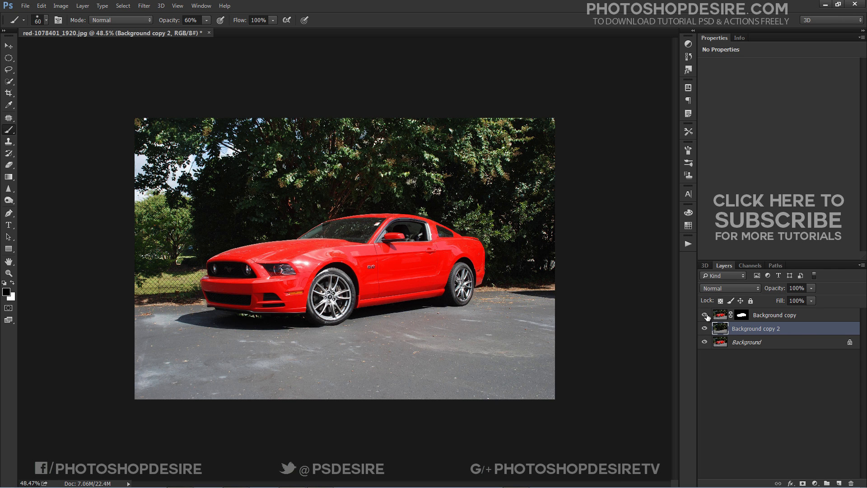
{"action": "right_click", "coordinate": [742, 330]}
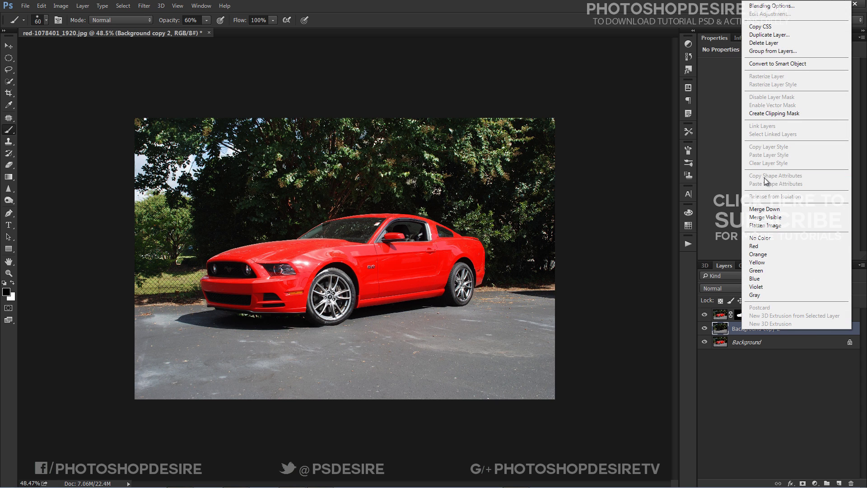
{"action": "left_click", "coordinate": [769, 63]}
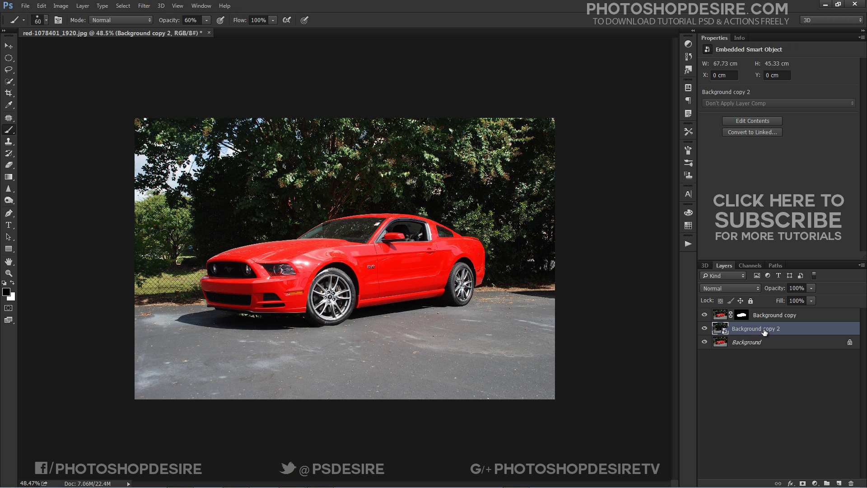
Apply a Motion Blur smart filter to Background copy 2 with a distance of about 183 pixels
{"action": "left_click", "coordinate": [144, 6]}
{"action": "mouse_move", "coordinate": [240, 99]}
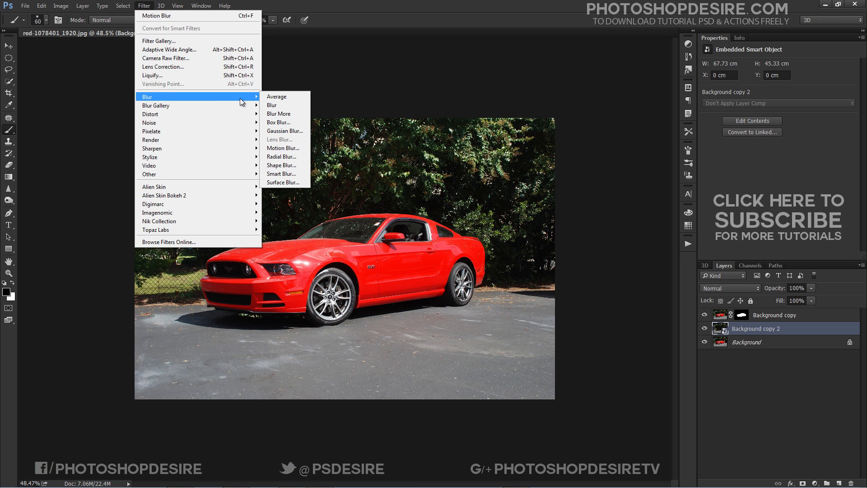
{"action": "left_click", "coordinate": [292, 148]}
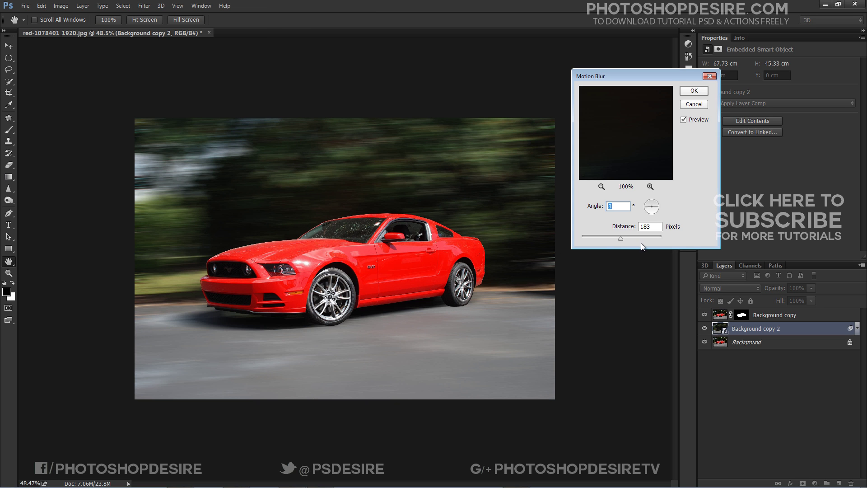
{"action": "left_click", "coordinate": [625, 238]}
{"action": "left_click", "coordinate": [621, 239]}
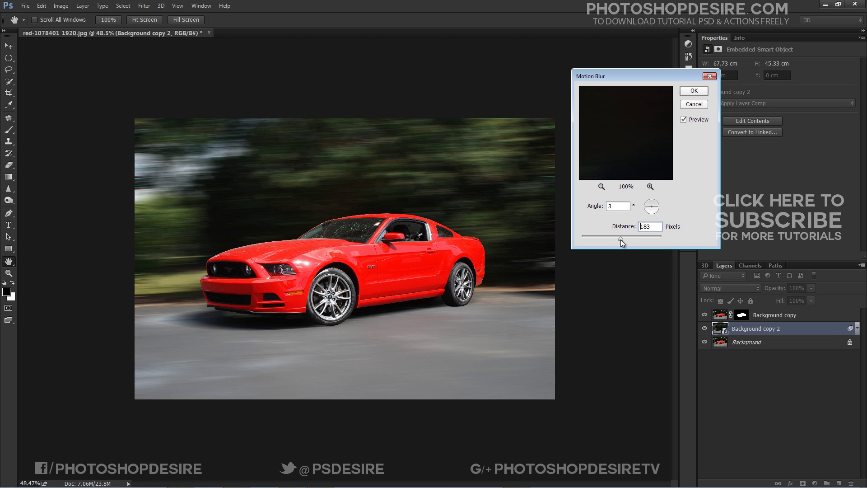
{"action": "left_click", "coordinate": [694, 90]}
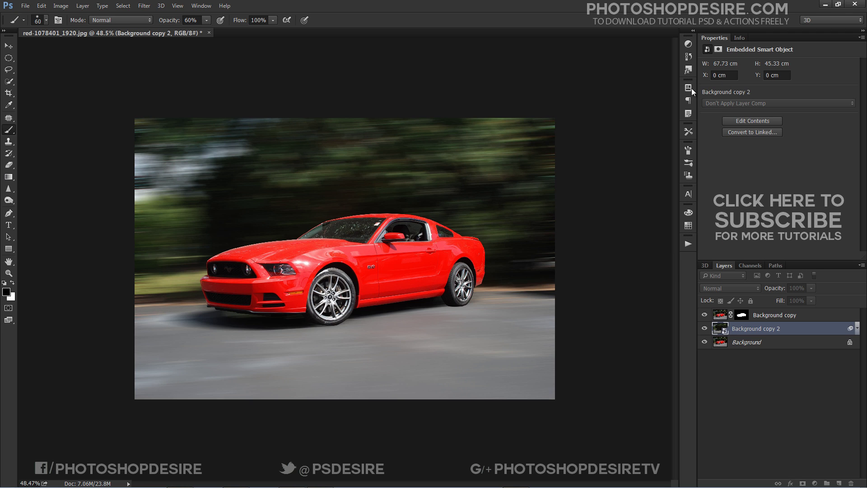
Rename the blurred Background copy 2 layer to "Motion Blur"
{"action": "double_click", "coordinate": [752, 330]}
{"action": "type", "text": "M"}
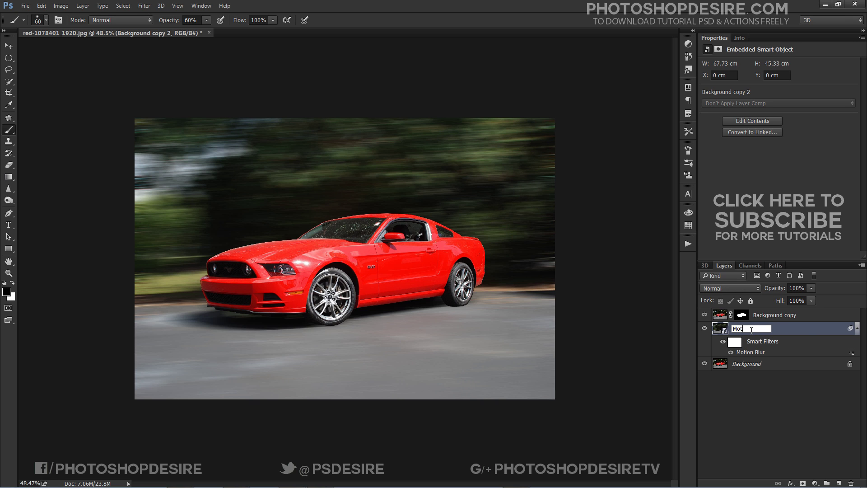
{"action": "type", "text": "otion B"}
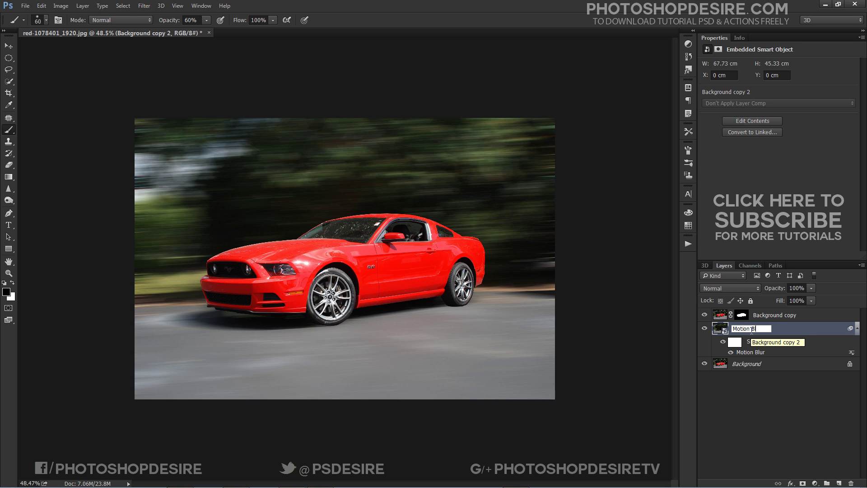
{"action": "type", "text": "lur"}
{"action": "left_click", "coordinate": [774, 383]}
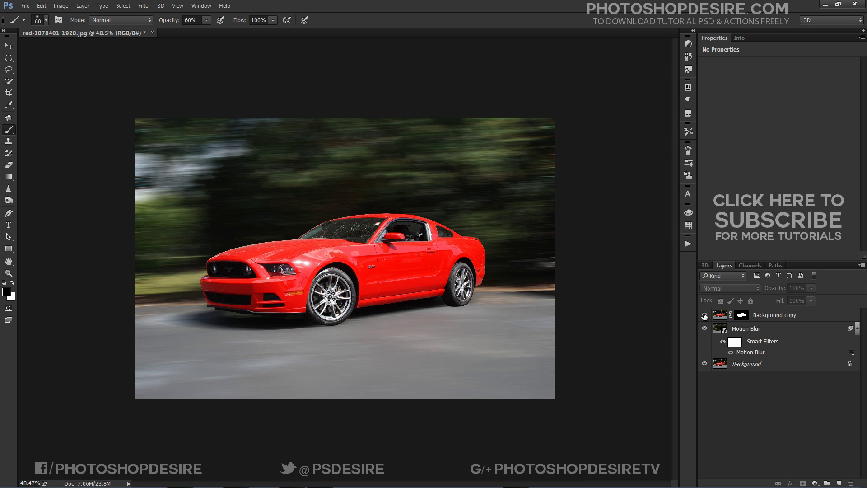
Isolate the Background layer and restore all layers to compare the original photo with the motion-blurred version
{"action": "left_click", "coordinate": [703, 364], "text": "alt"}
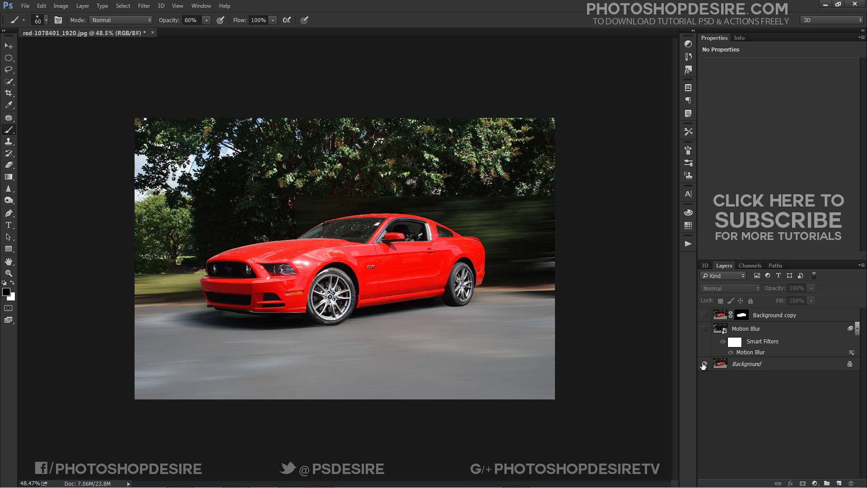
{"action": "left_click", "coordinate": [704, 364], "text": "alt"}
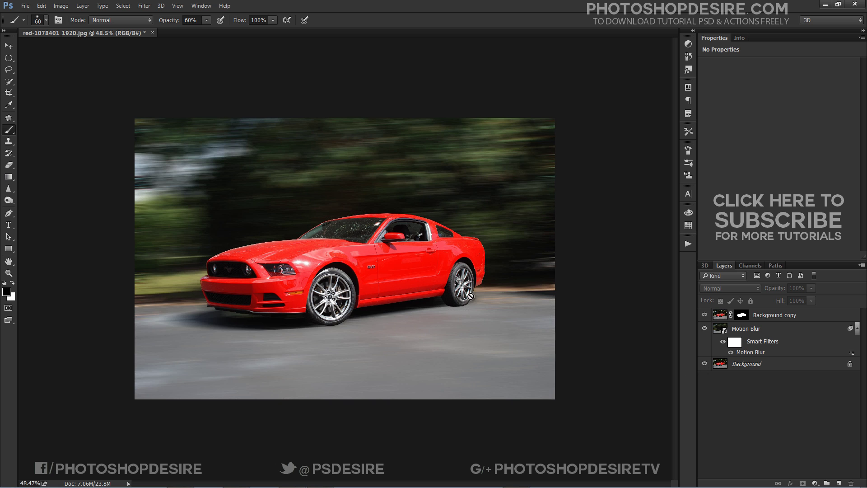
{"action": "scroll", "coordinate": [307, 314], "scroll_direction": "up", "scroll_amount": 1, "text": "alt"}
{"action": "scroll", "coordinate": [307, 314], "scroll_direction": "up", "scroll_amount": 3, "text": "alt"}
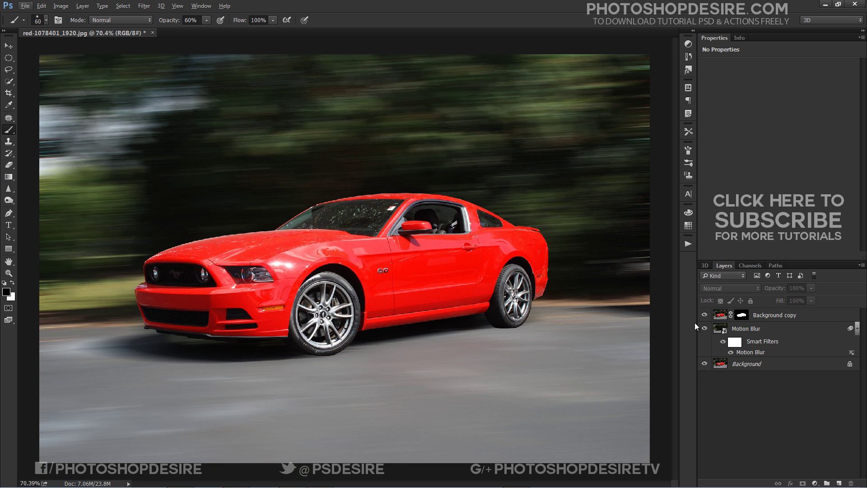
Rename the masked Background copy layer to "Car cutout"
{"action": "left_click", "coordinate": [759, 319]}
{"action": "double_click", "coordinate": [764, 315]}
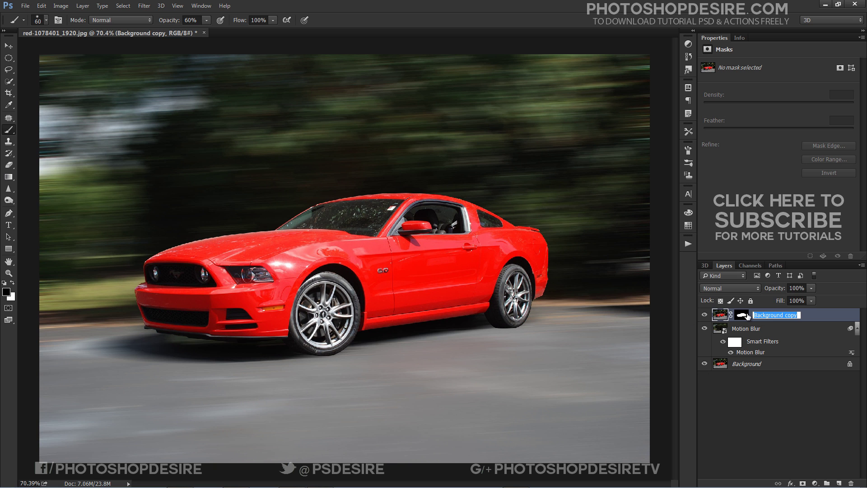
{"action": "type", "text": "Car cutout"}
{"action": "left_click", "coordinate": [758, 397]}
Compare the image with only Background visible against all layers shown, and select the Car cutout layer
{"action": "left_click", "coordinate": [704, 364], "text": "alt"}
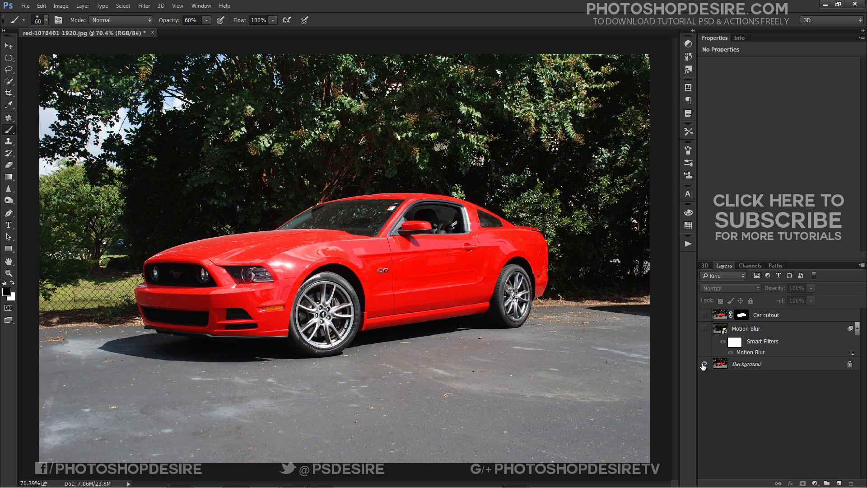
{"action": "left_click", "coordinate": [705, 364], "text": "alt"}
{"action": "left_click", "coordinate": [763, 316]}
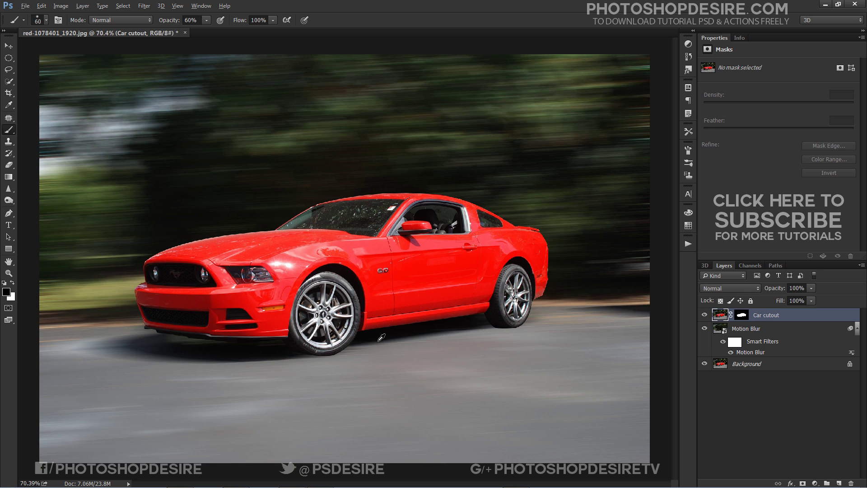
{"action": "scroll", "coordinate": [763, 318], "scroll_direction": "down", "scroll_amount": 1}
{"action": "left_click", "coordinate": [755, 417]}
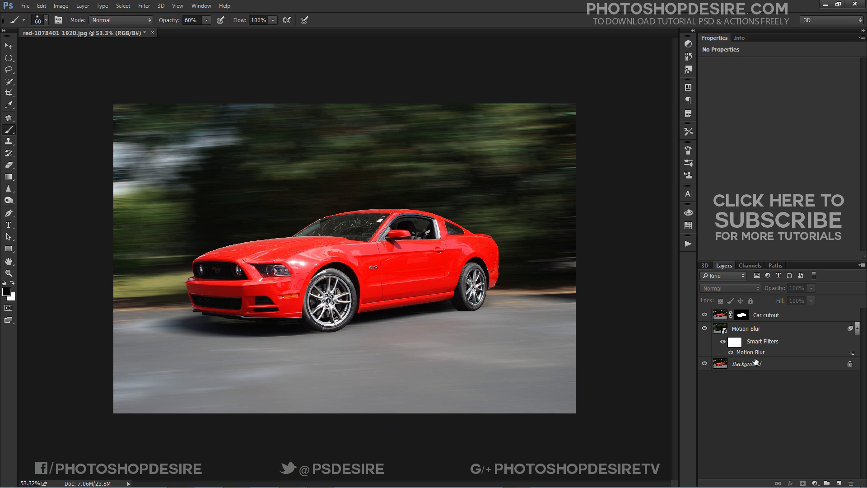
{"action": "left_click", "coordinate": [762, 319]}
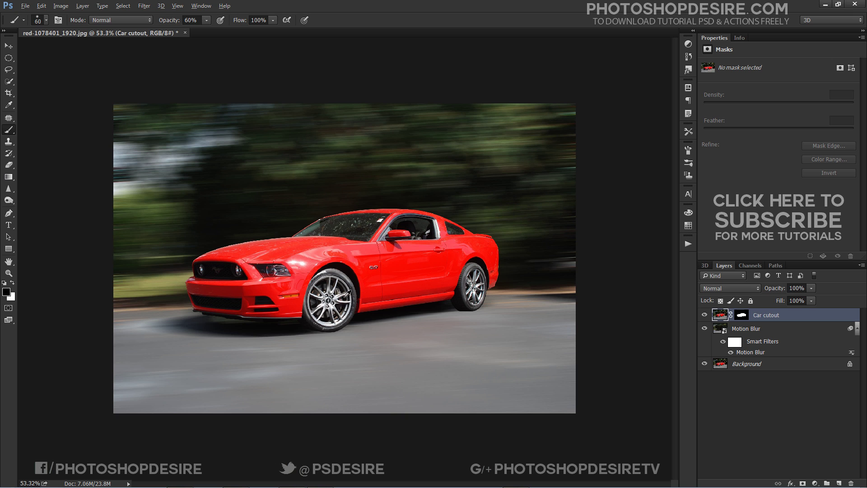
Examine the car cutout's wheels and edges up close against the motion-blurred background
{"action": "scroll", "coordinate": [346, 294], "scroll_direction": "up", "scroll_amount": 3}
{"action": "scroll", "coordinate": [335, 325], "scroll_direction": "up", "scroll_amount": 1}
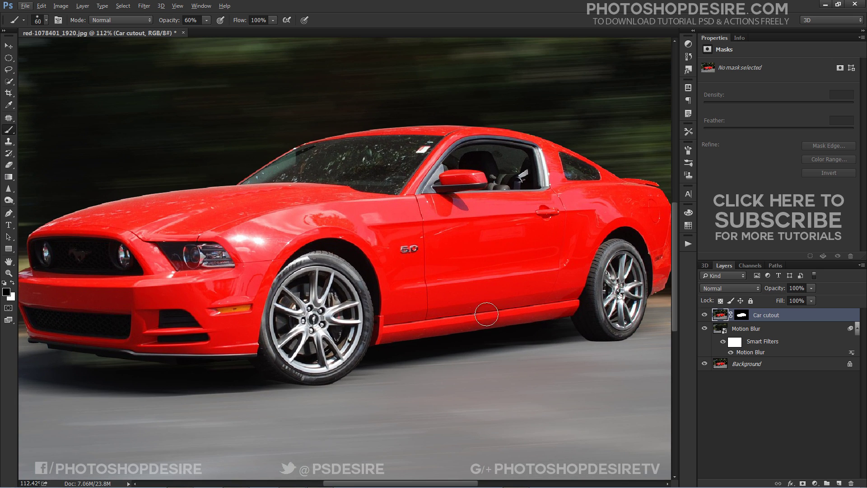
{"action": "scroll", "coordinate": [483, 313], "scroll_direction": "down", "scroll_amount": 3}
{"action": "scroll", "coordinate": [393, 311], "scroll_direction": "up", "scroll_amount": 3}
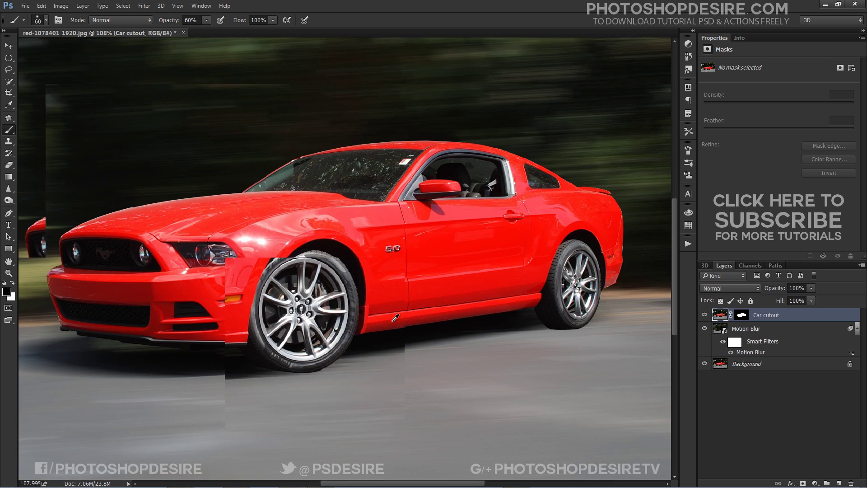
{"action": "scroll", "coordinate": [395, 319], "scroll_direction": "up", "scroll_amount": 1}
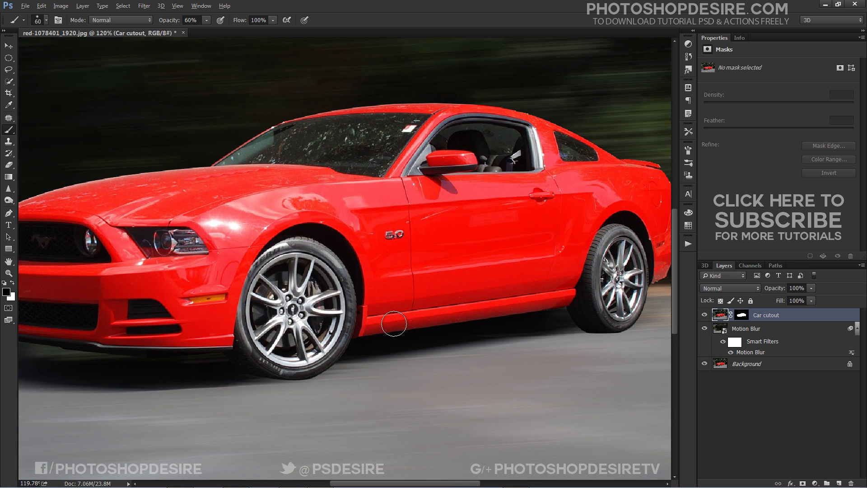
{"action": "scroll", "coordinate": [394, 320], "scroll_direction": "down", "scroll_amount": 2}
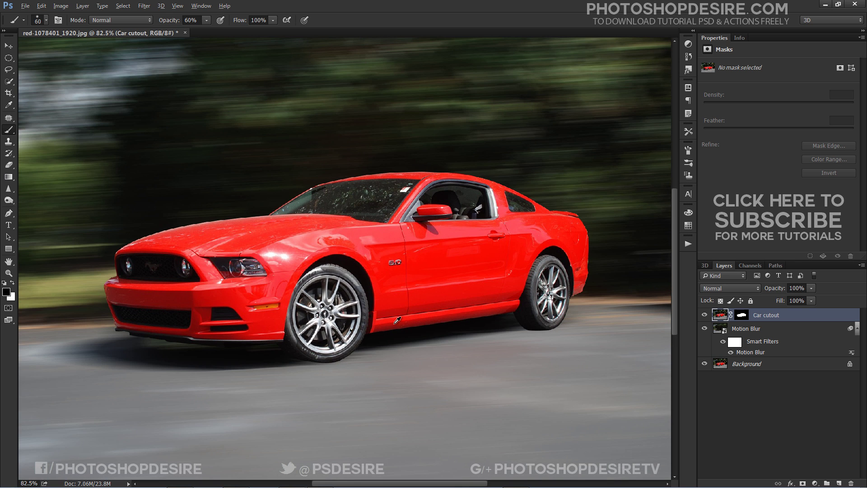
{"action": "scroll", "coordinate": [397, 320], "scroll_direction": "down", "scroll_amount": 1}
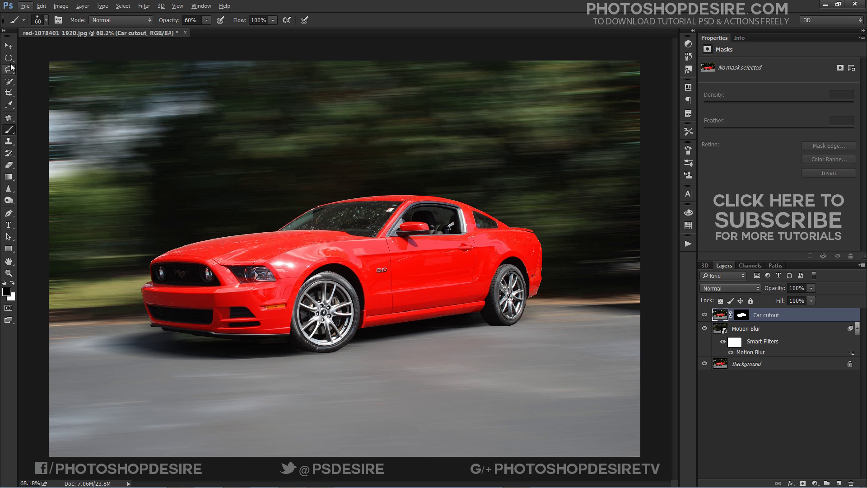
Try a Radial Blur on the Car cutout layer inside an elliptical selection around the front wheel
{"action": "right_click", "coordinate": [9, 58]}
{"action": "left_click", "coordinate": [35, 66]}
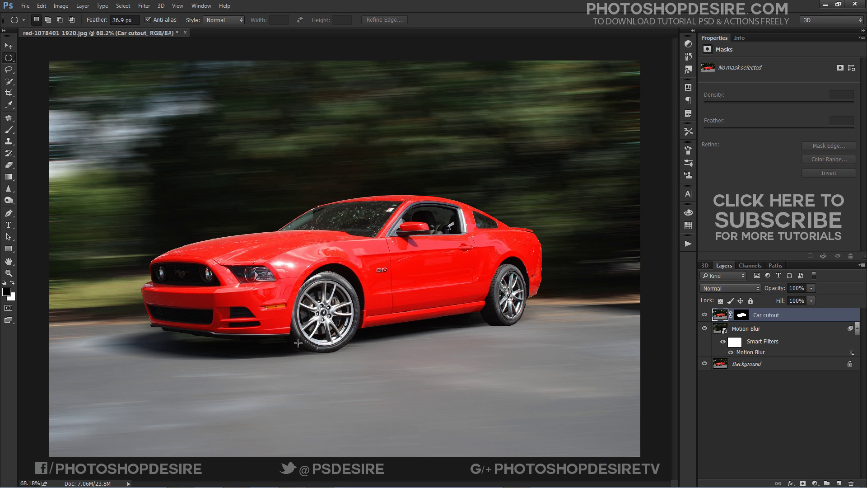
{"action": "left_click_drag", "start_coordinate": [298, 343], "coordinate": [357, 277]}
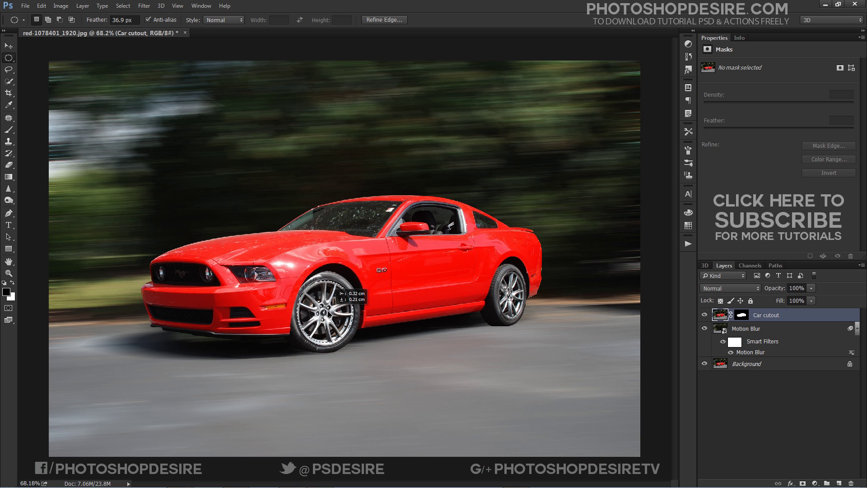
{"action": "left_click", "coordinate": [144, 6]}
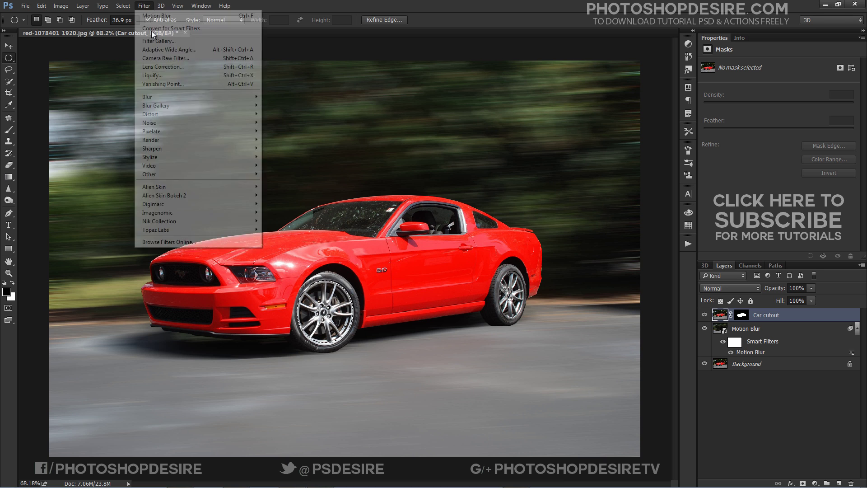
{"action": "mouse_move", "coordinate": [226, 96]}
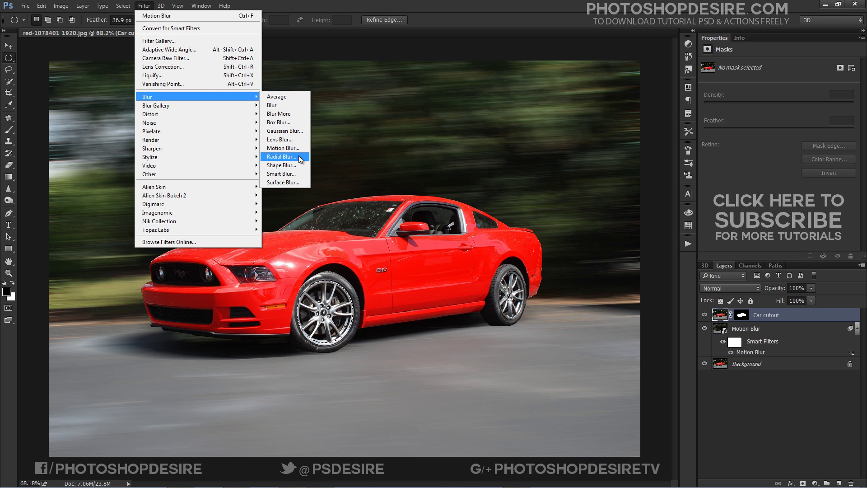
{"action": "left_click", "coordinate": [281, 156]}
{"action": "left_click", "coordinate": [444, 149]}
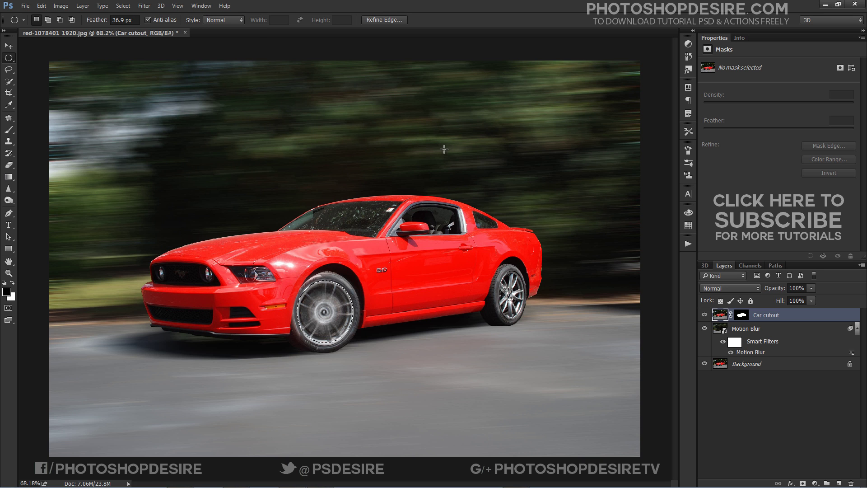
Undo the Radial Blur on the front wheel and clear the selection
{"action": "key", "text": "ctrl+d"}
{"action": "key", "text": "ctrl+shift+d"}
{"action": "key", "text": "ctrl+z"}
{"action": "key", "text": "ctrl+d"}
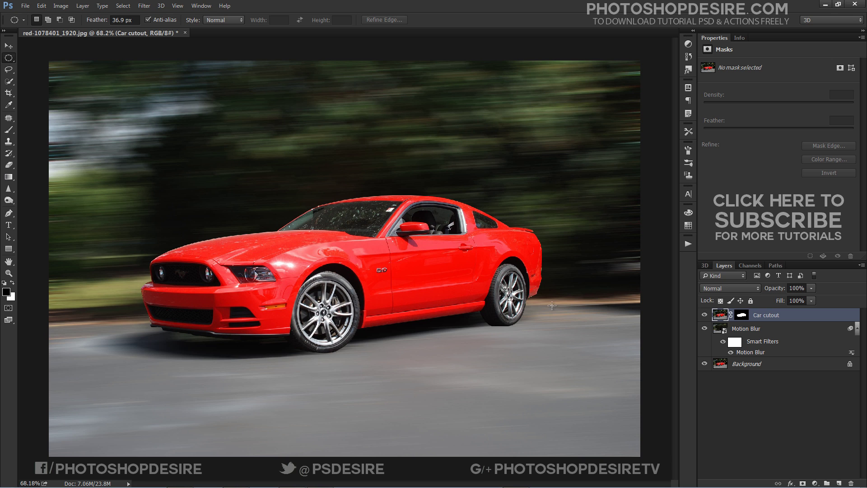
Start a Spin Blur on the Car cutout layer with a 30° blur angle and fit its ellipse to the front wheel
{"action": "left_click", "coordinate": [144, 5]}
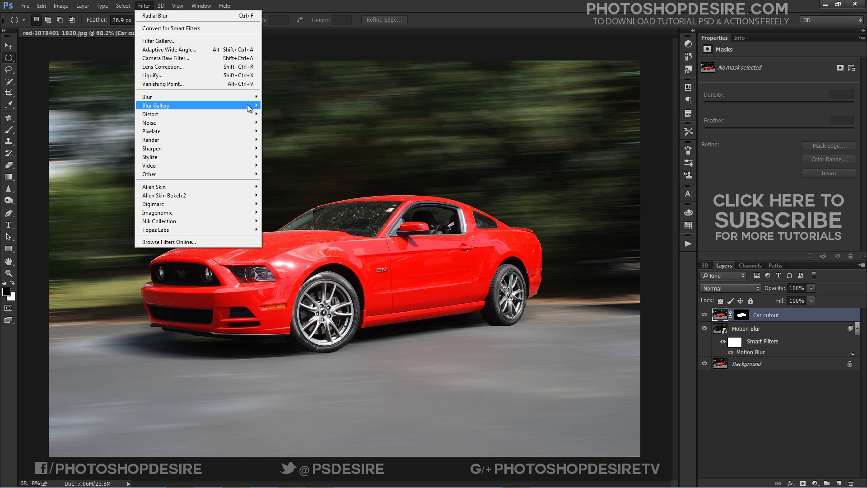
{"action": "mouse_move", "coordinate": [248, 107]}
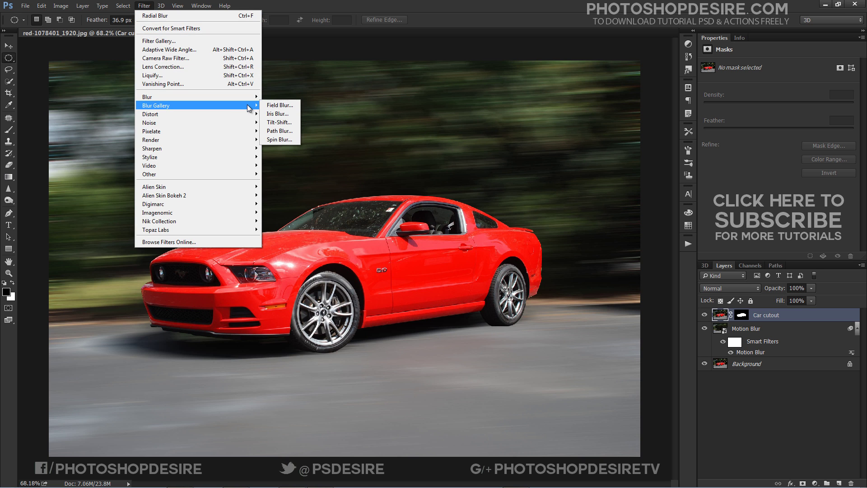
{"action": "left_click", "coordinate": [279, 139]}
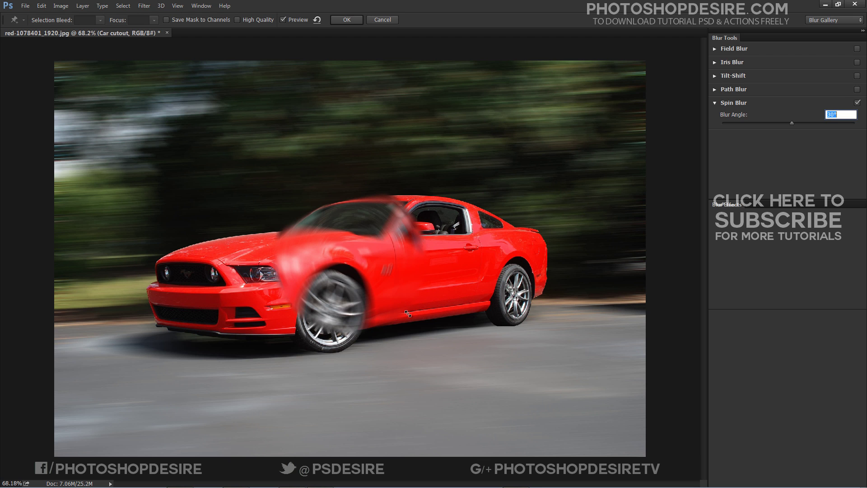
{"action": "key", "text": "ctrl+h"}
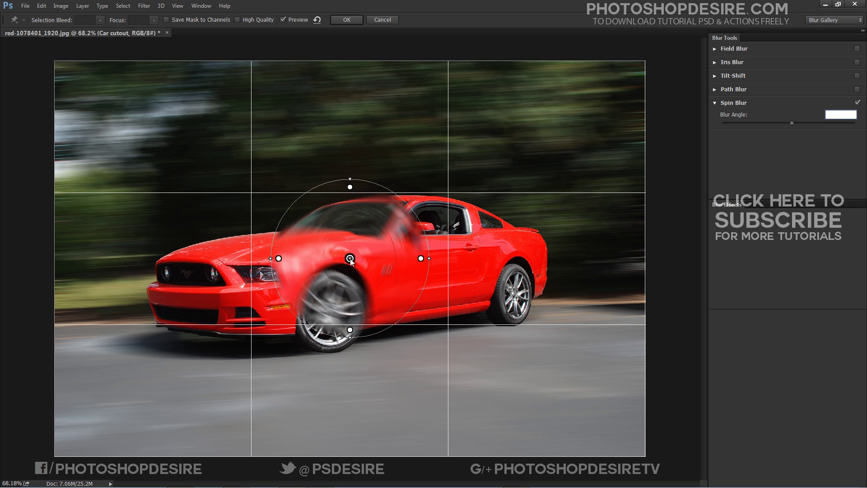
{"action": "key", "text": "Return"}
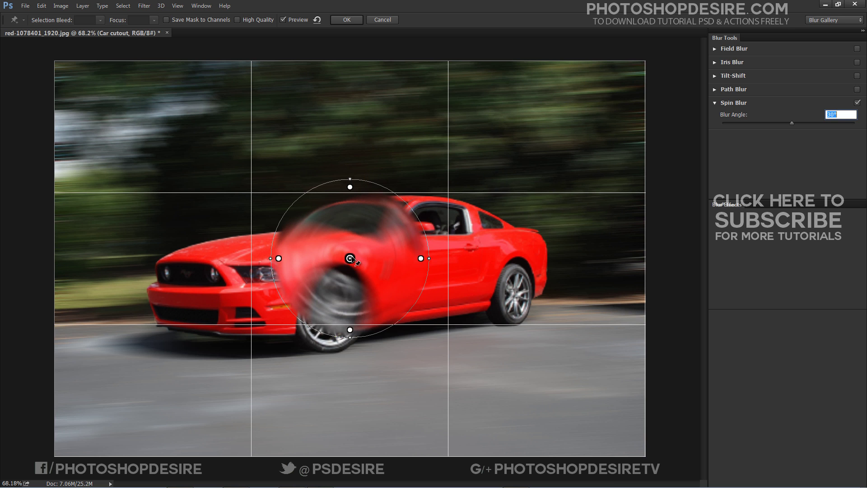
{"action": "left_click_drag", "start_coordinate": [350, 258], "coordinate": [330, 312]}
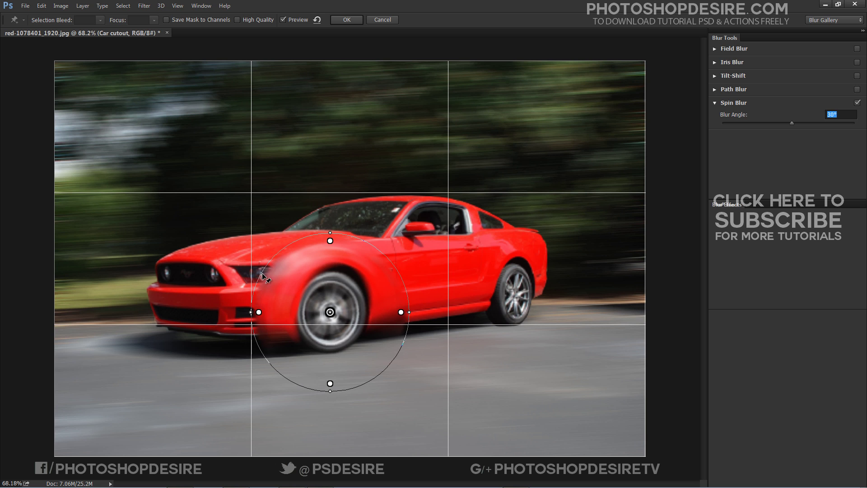
{"action": "left_click_drag", "start_coordinate": [262, 272], "coordinate": [297, 295]}
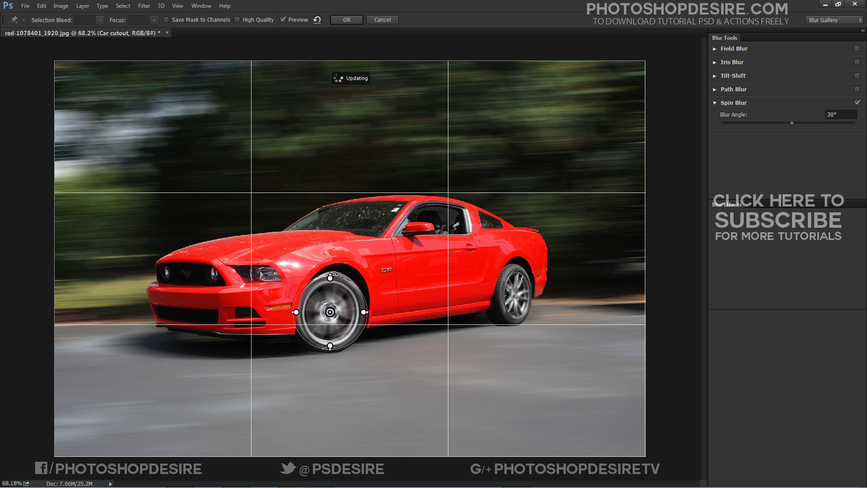
{"action": "left_click_drag", "start_coordinate": [334, 273], "coordinate": [335, 271]}
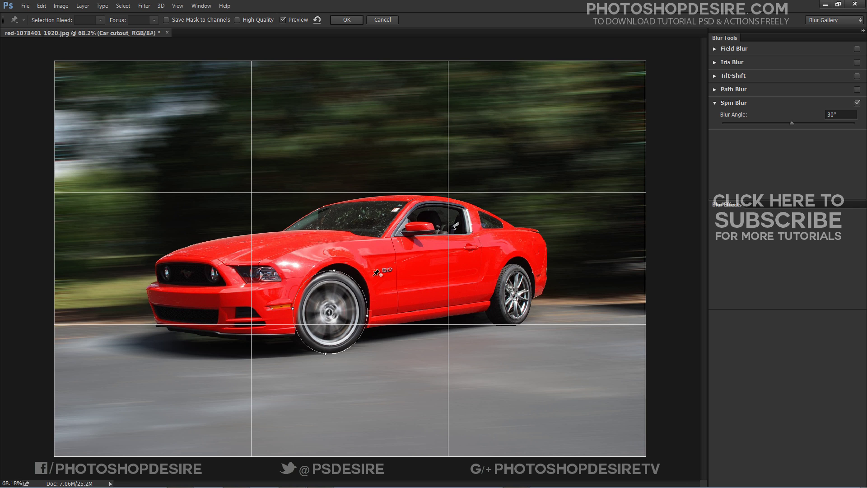
Add a second 15° Spin Blur fitted to the rear wheel, refine the front wheel's ellipse and apply both blurs
{"action": "left_click", "coordinate": [516, 292]}
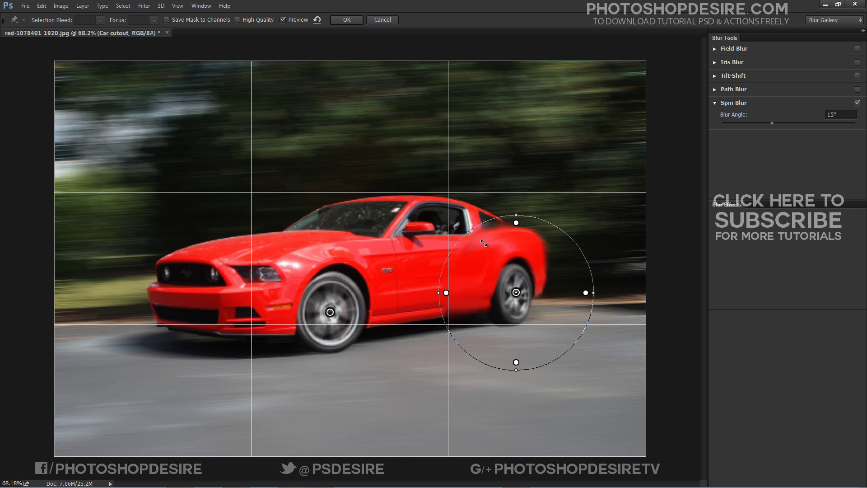
{"action": "left_click_drag", "start_coordinate": [466, 230], "coordinate": [517, 264]}
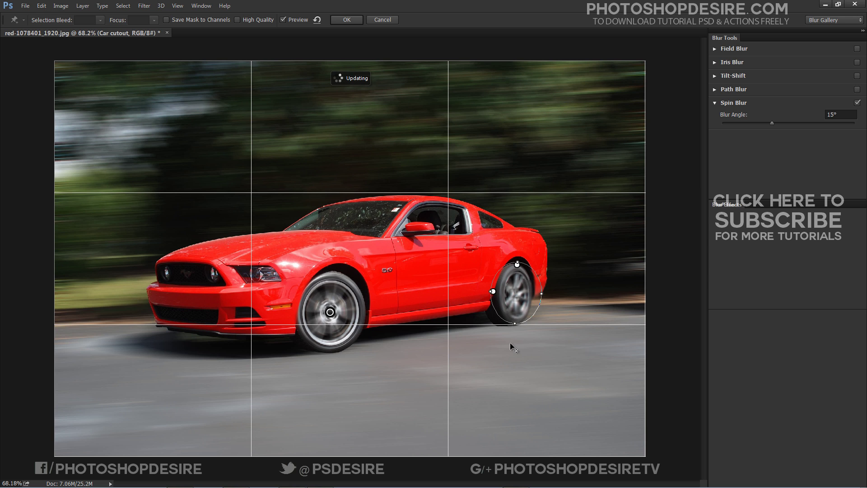
{"action": "left_click", "coordinate": [330, 313]}
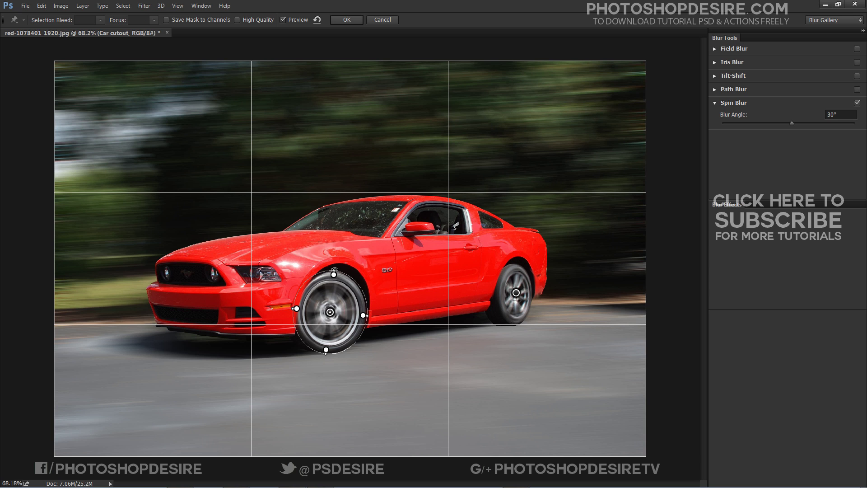
{"action": "left_click_drag", "start_coordinate": [336, 268], "coordinate": [336, 267]}
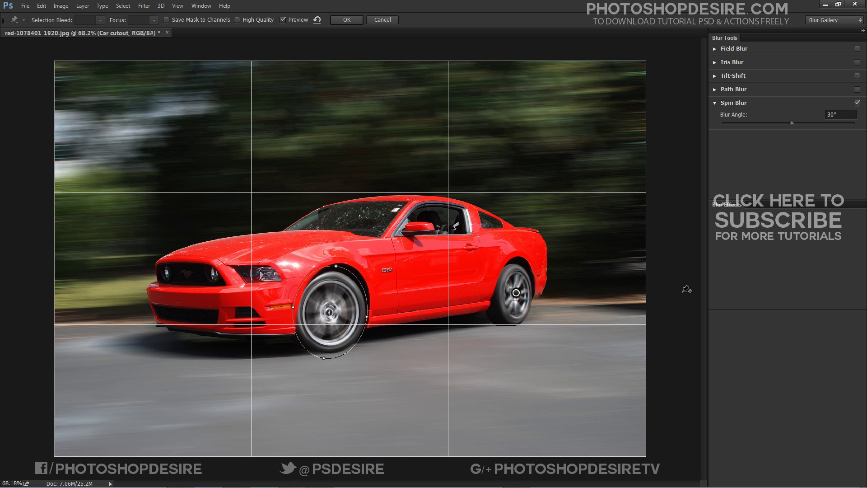
{"action": "left_click", "coordinate": [343, 20]}
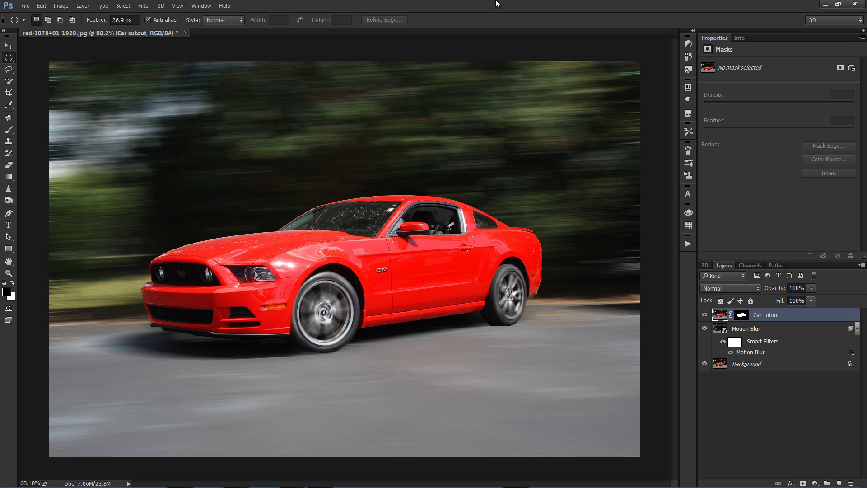
{"action": "scroll", "coordinate": [469, 233], "scroll_direction": "down", "scroll_amount": 2}
{"action": "scroll", "coordinate": [469, 232], "scroll_direction": "down", "scroll_amount": 1}
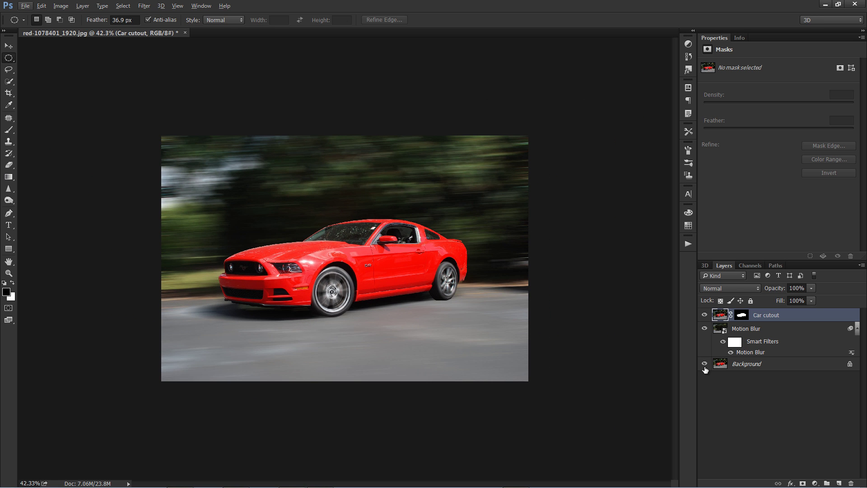